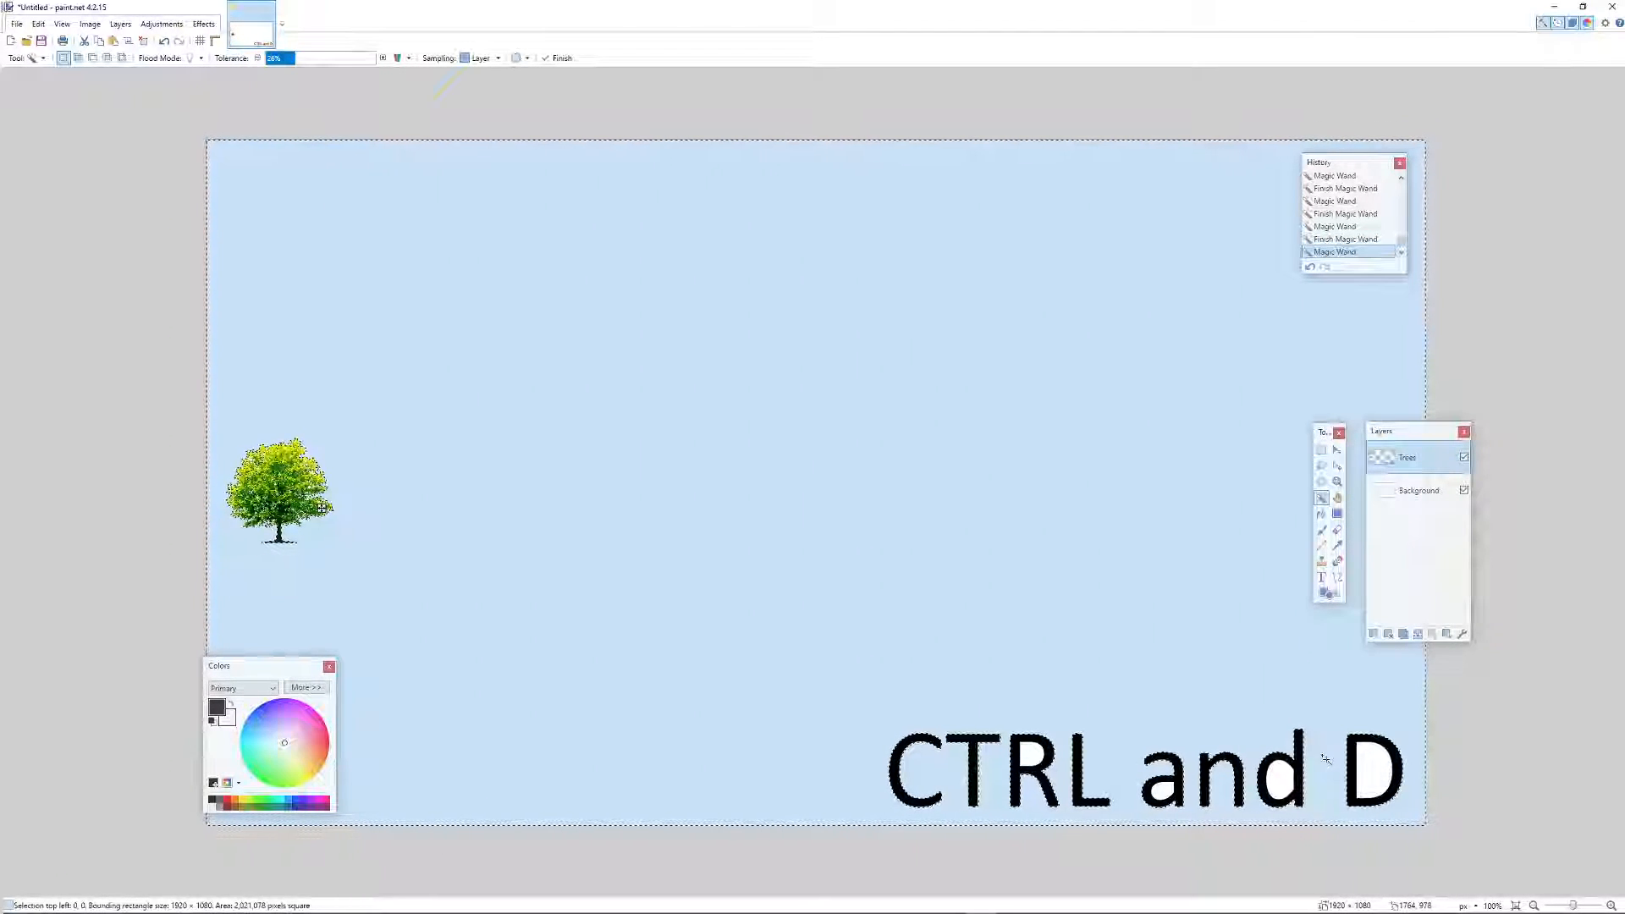
Replace the whole-canvas selection with a Magic Wand selection of the tree at 73% tolerance
key("ctrl+d")
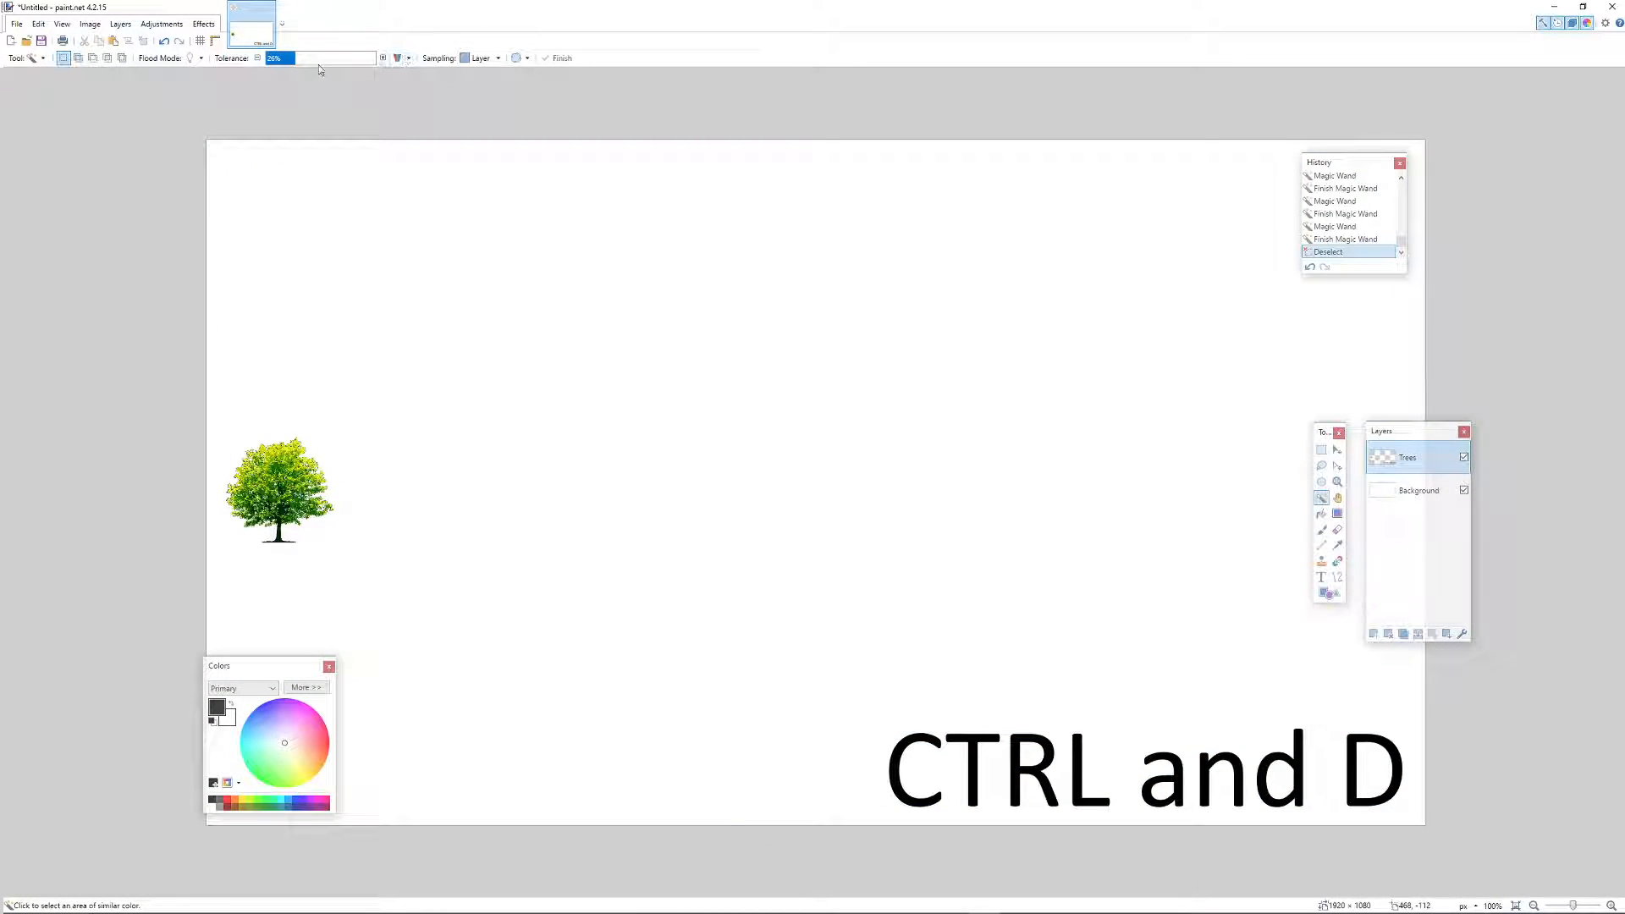
left_click_drag(351, 61, 349, 61)
left_click(290, 501)
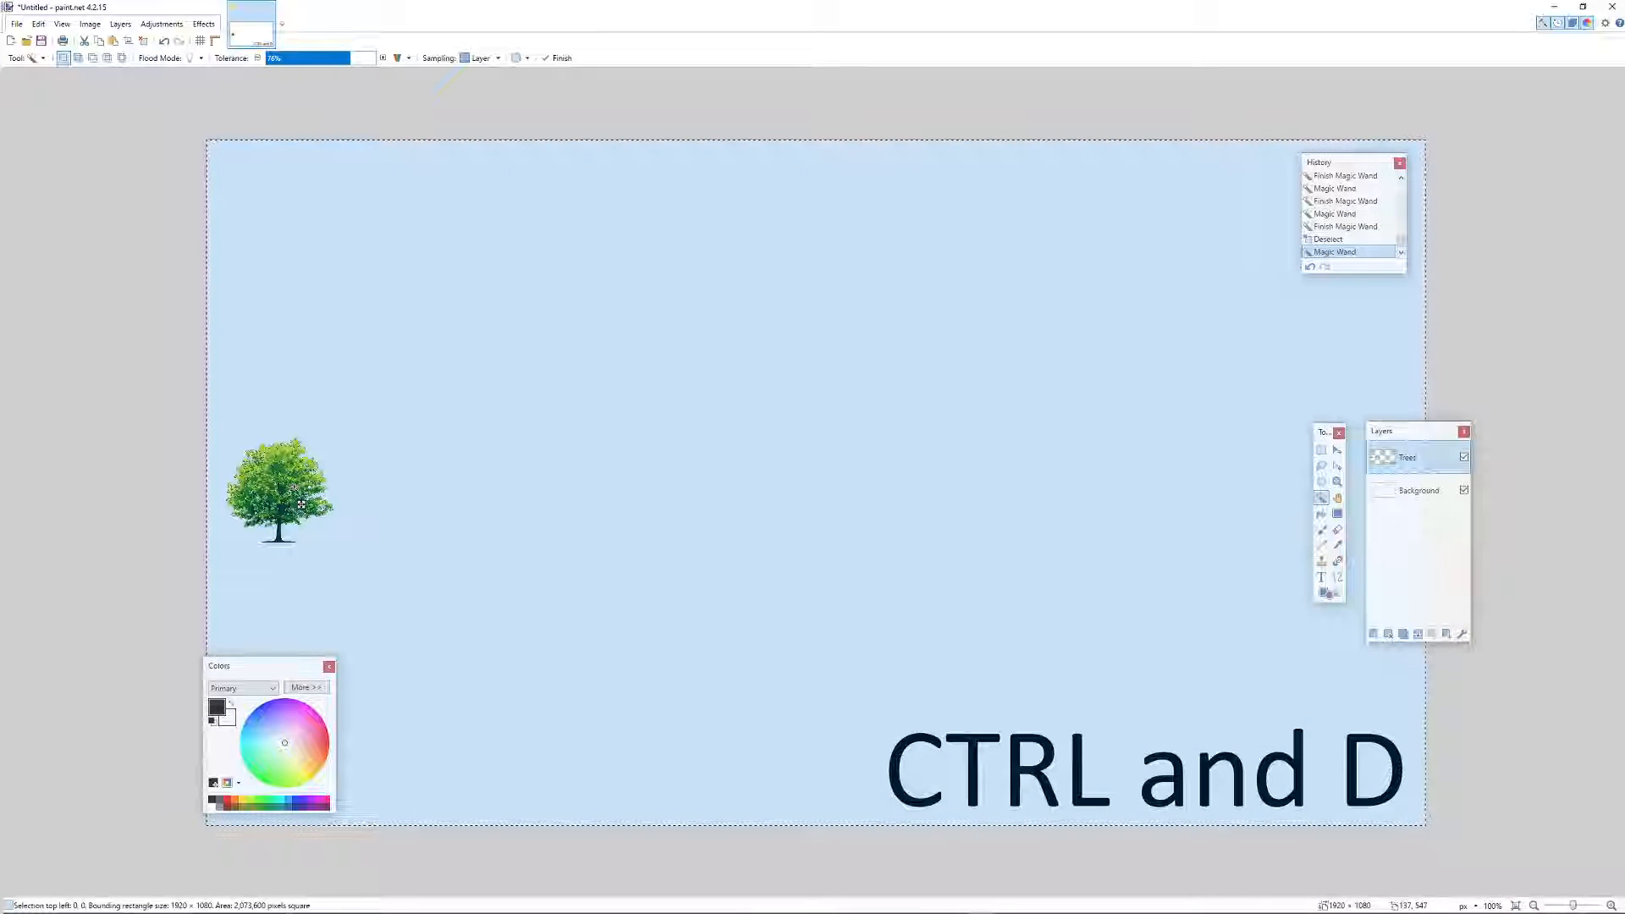
left_click_drag(347, 60, 347, 60)
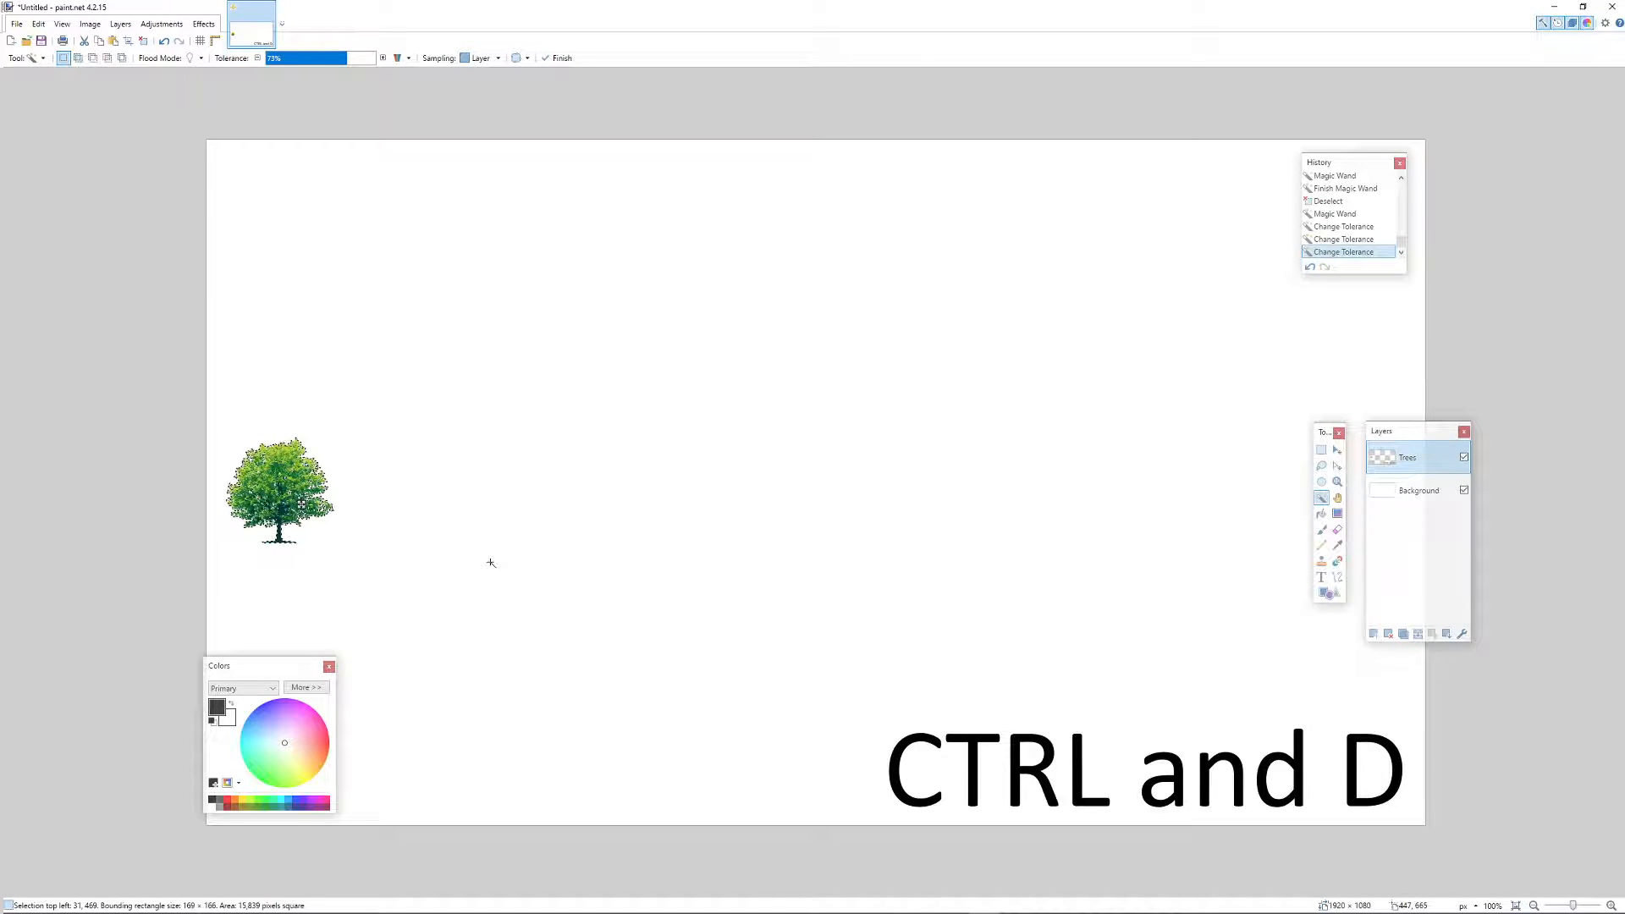
key("ctrl+v")
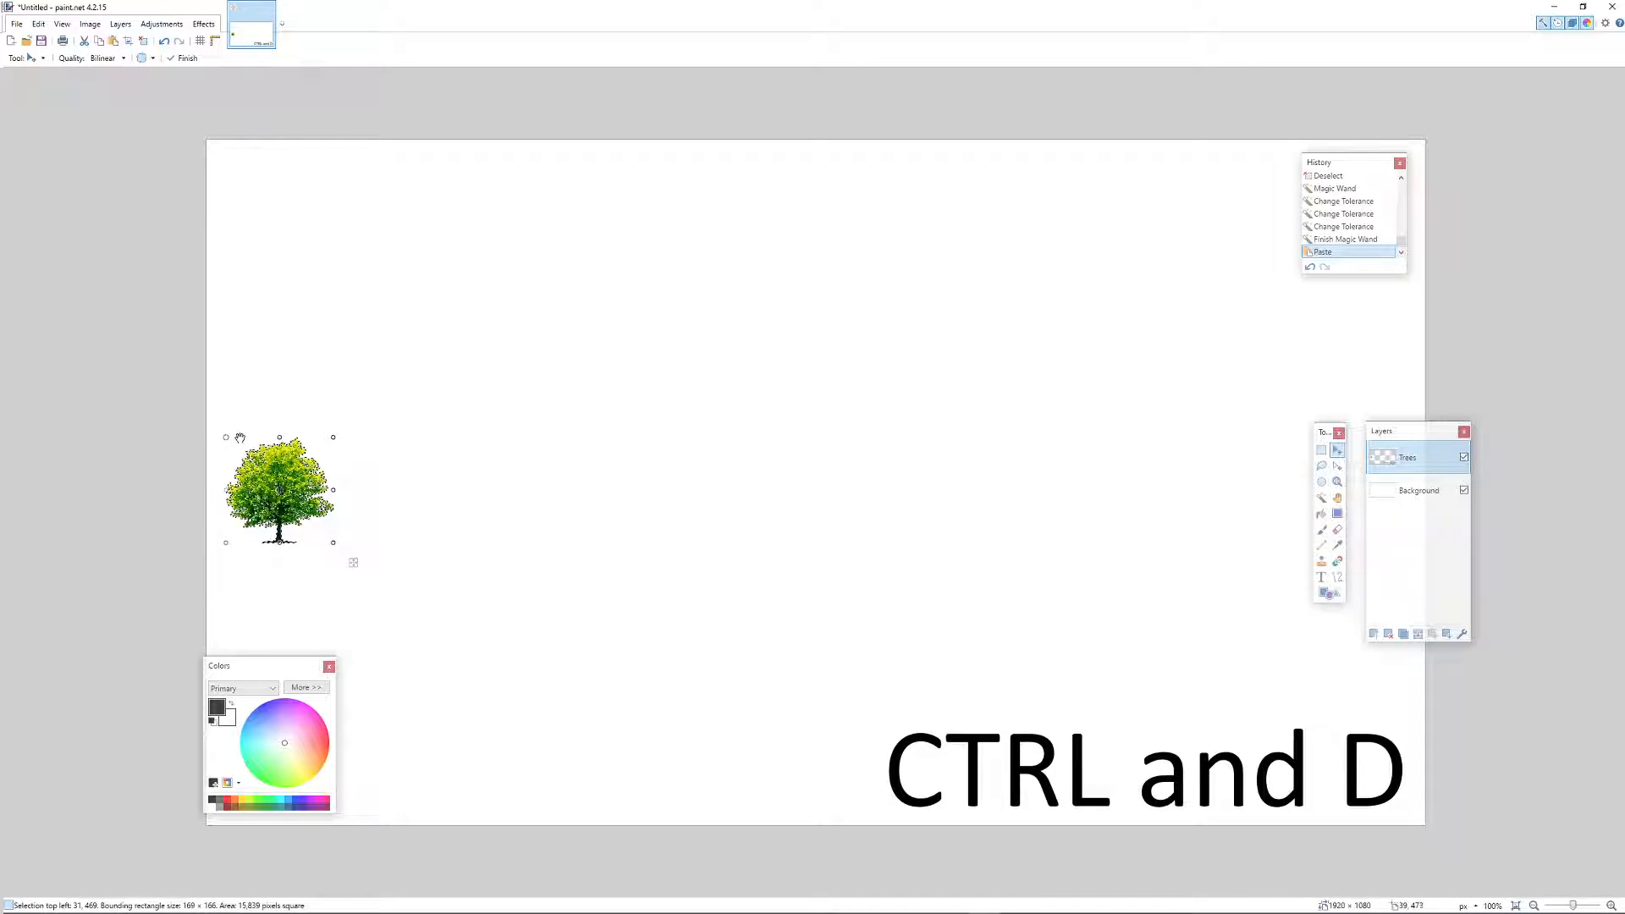
key("ctrl+z")
key("ctrl+z")
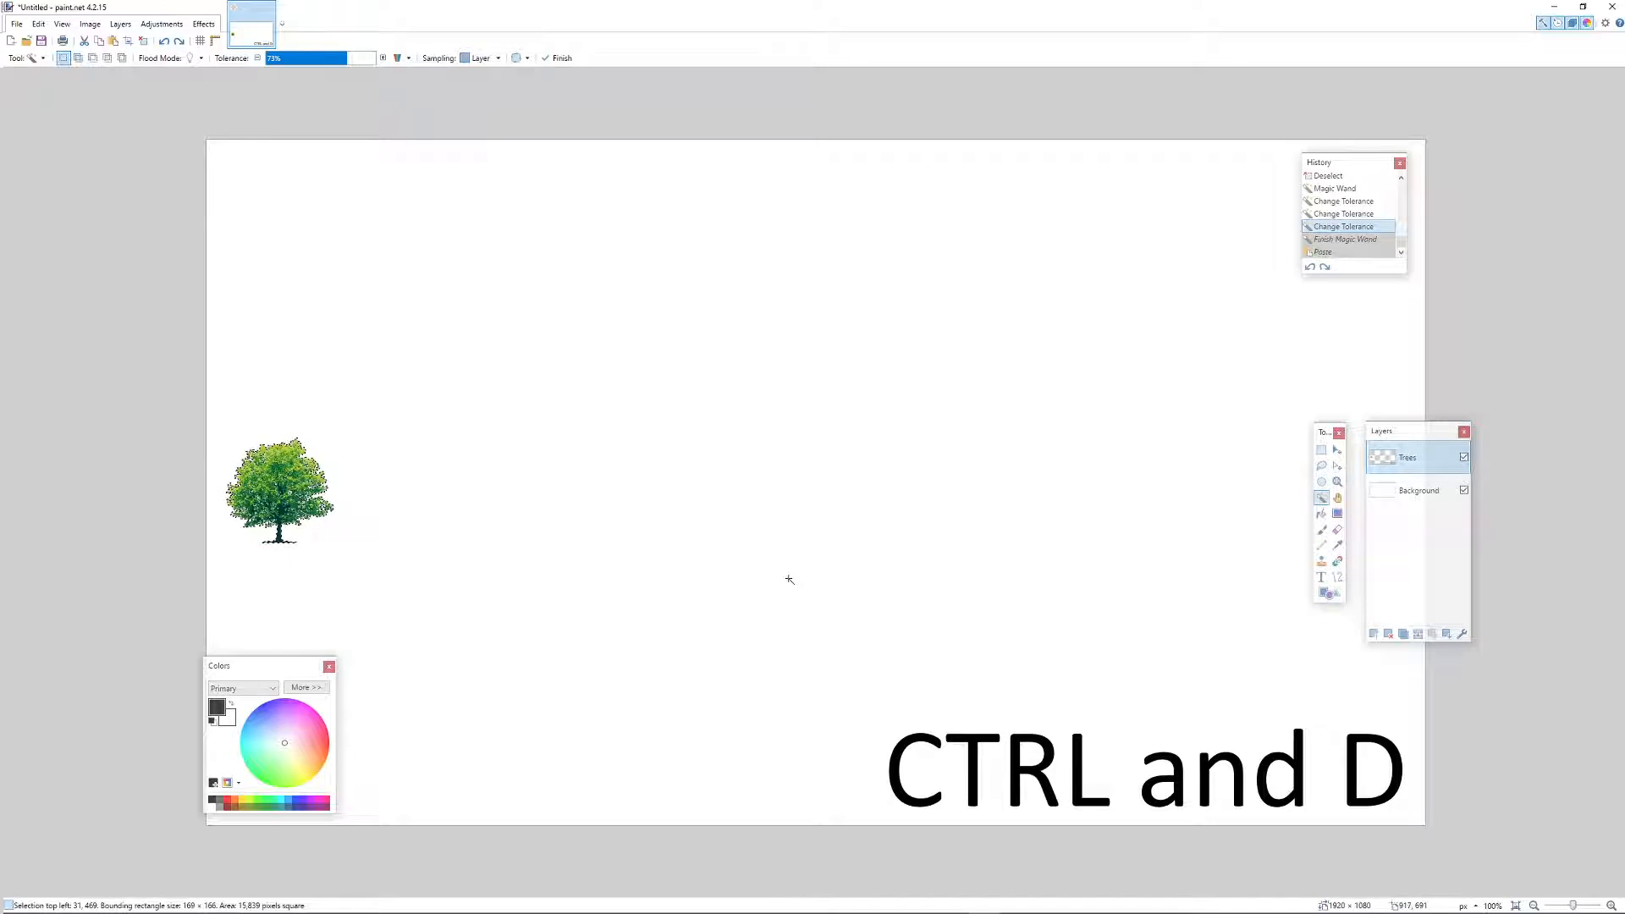
Paste a copy of the tree at its original size and place it directly to the right of the original
key("ctrl+v")
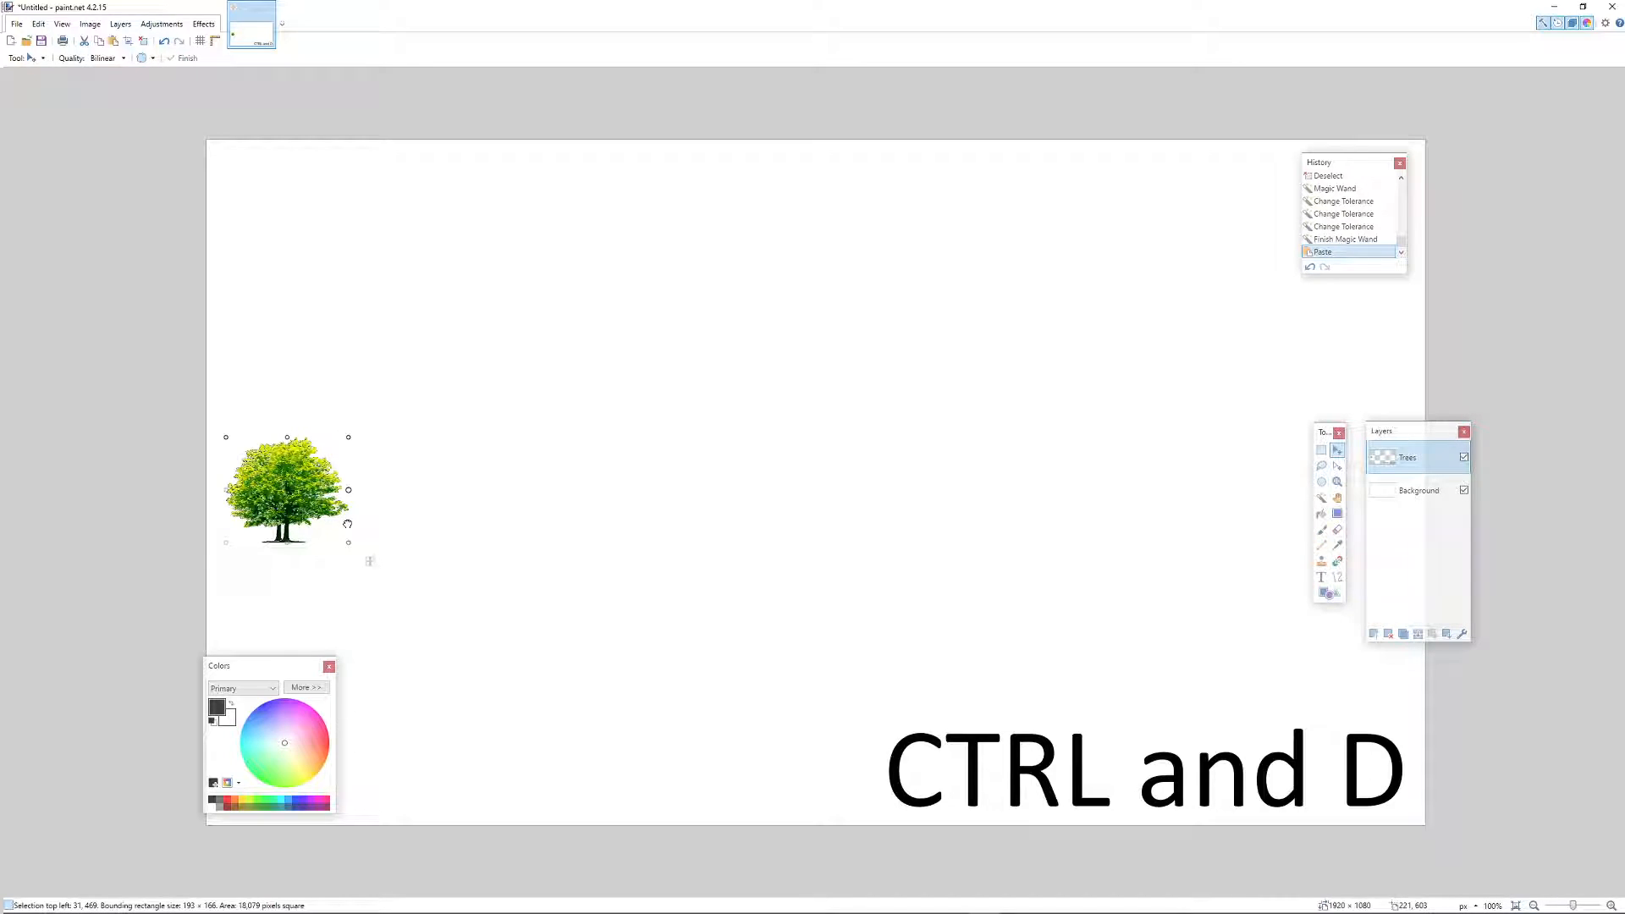
left_click(355, 525)
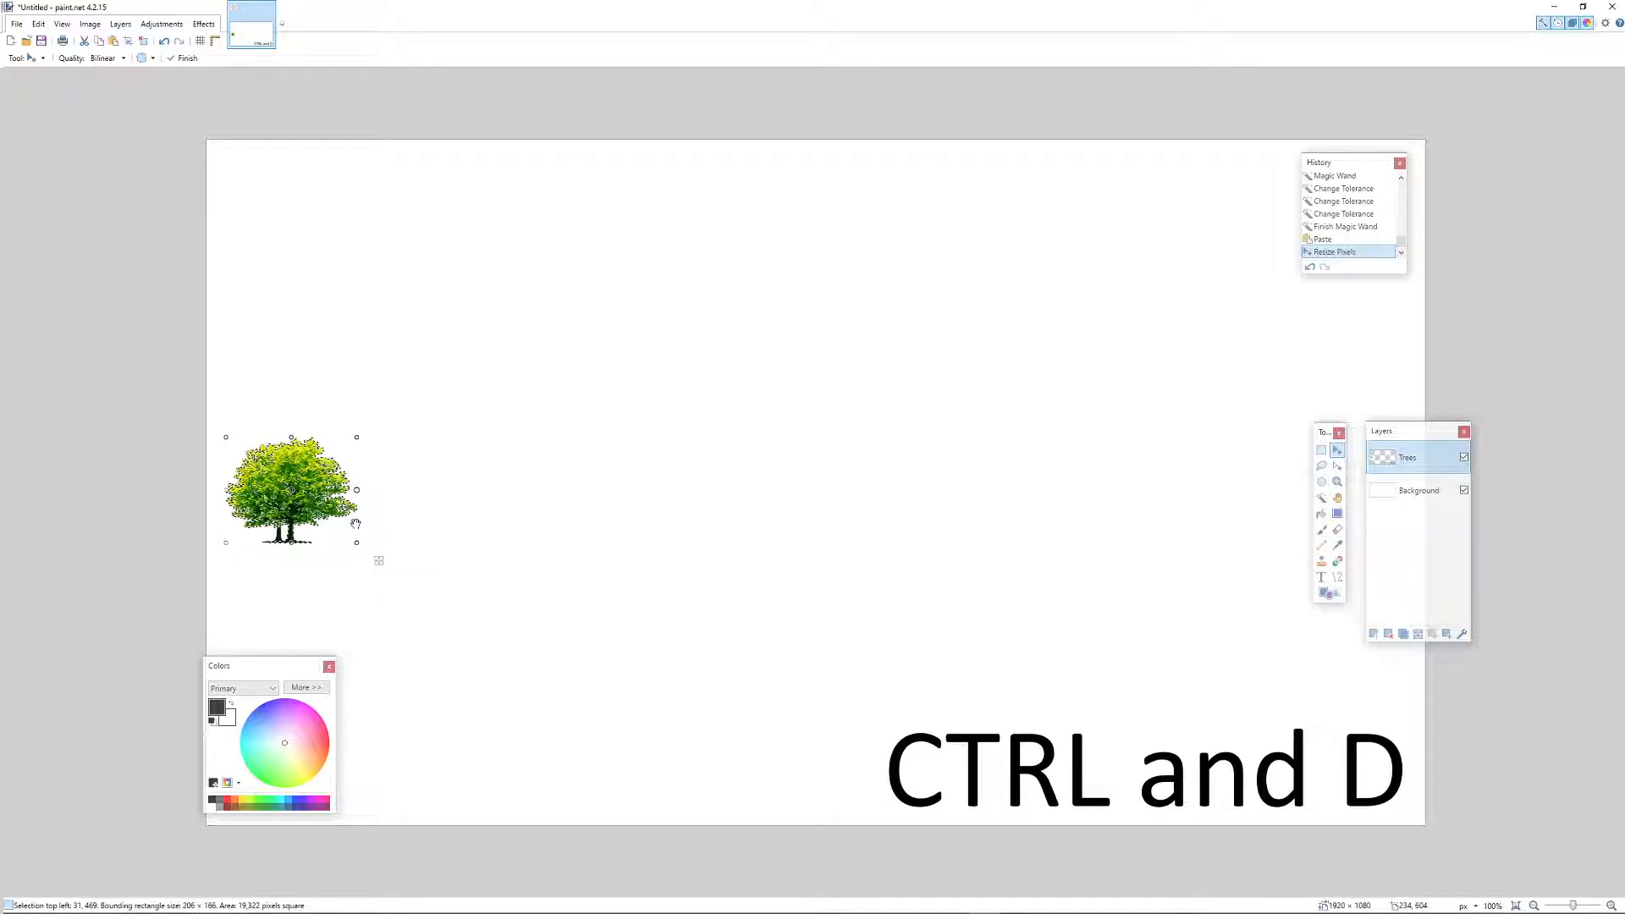
key("ctrl+z")
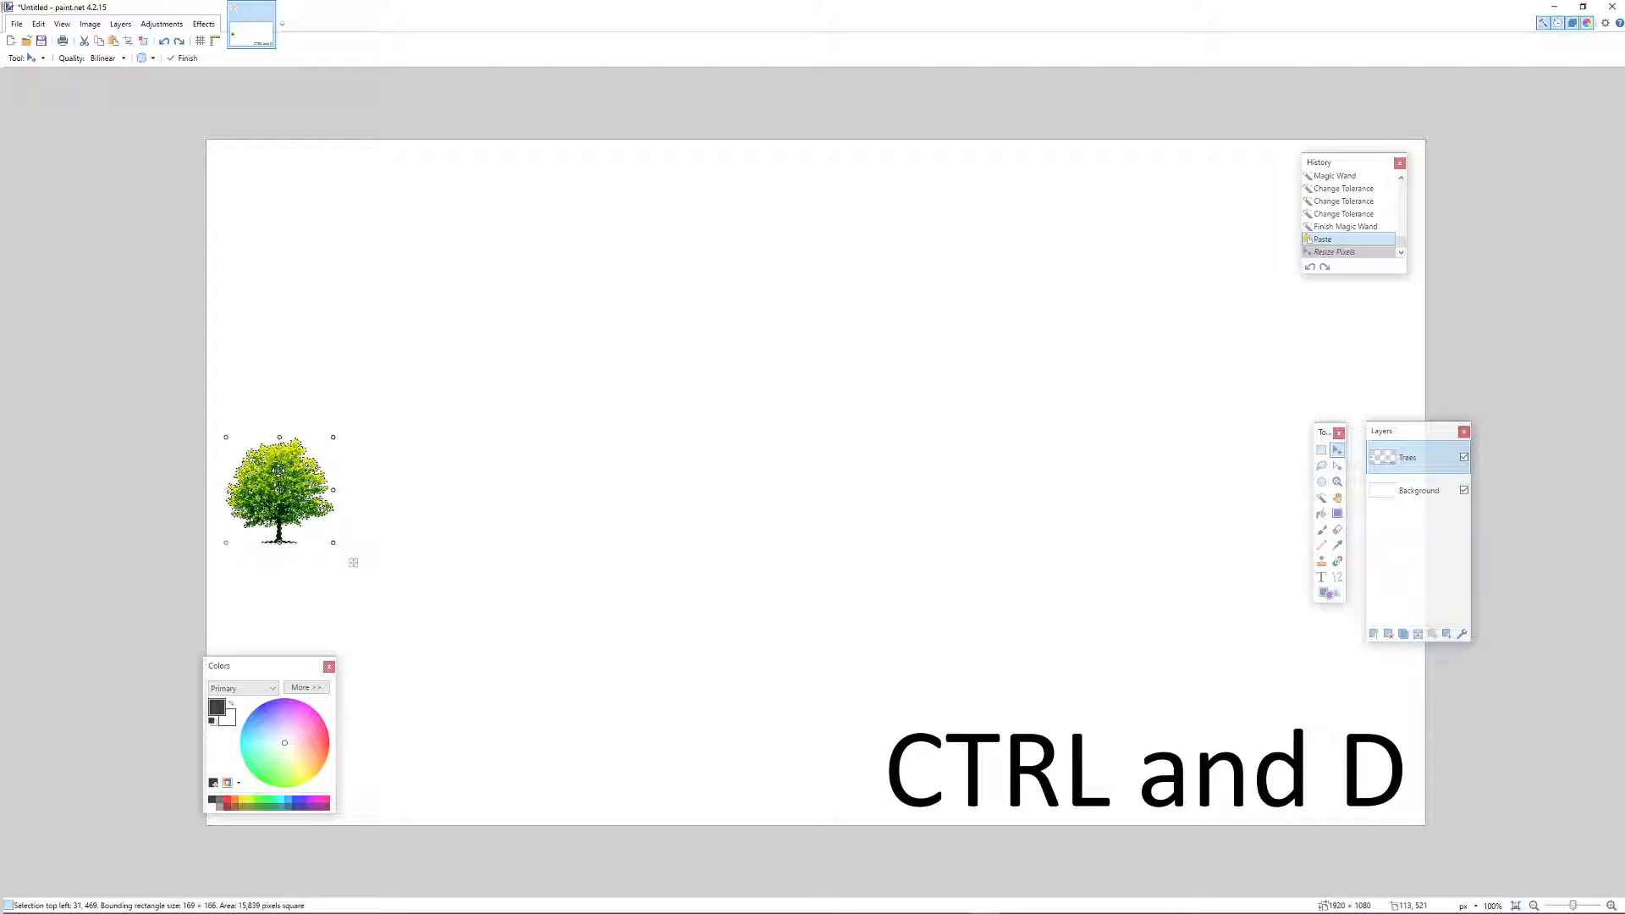
left_click_drag(378, 562, 500, 561)
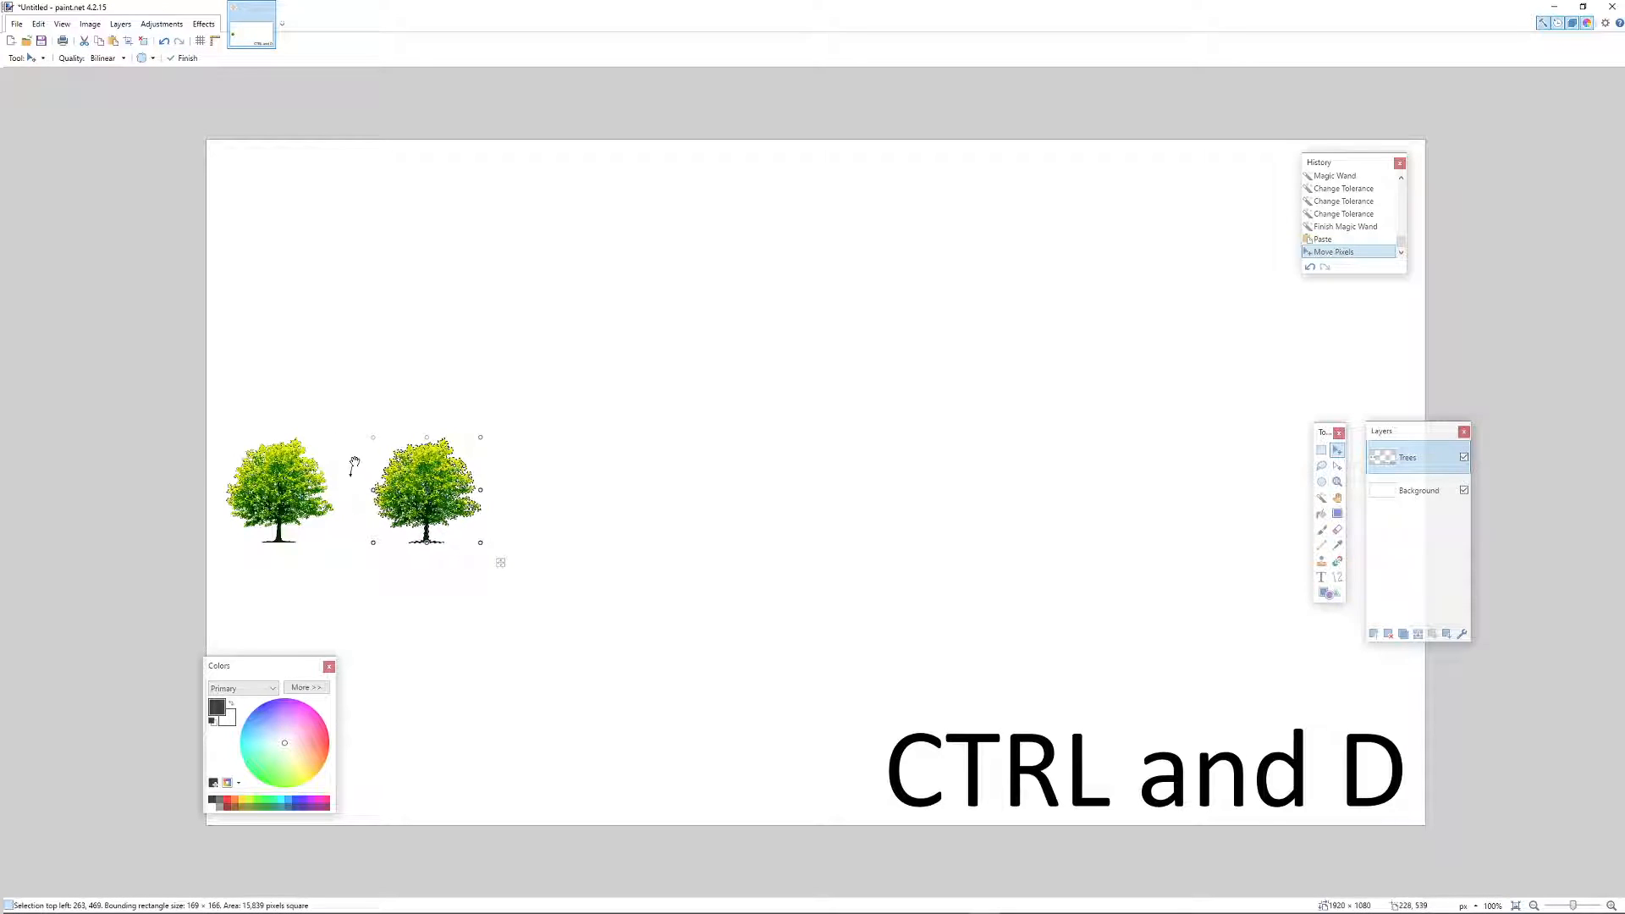
left_click_drag(500, 562, 580, 559)
key("ctrl+d")
Paste further copies of the tree side by side, extending the horizontal row to seven trees
key("ctrl+v")
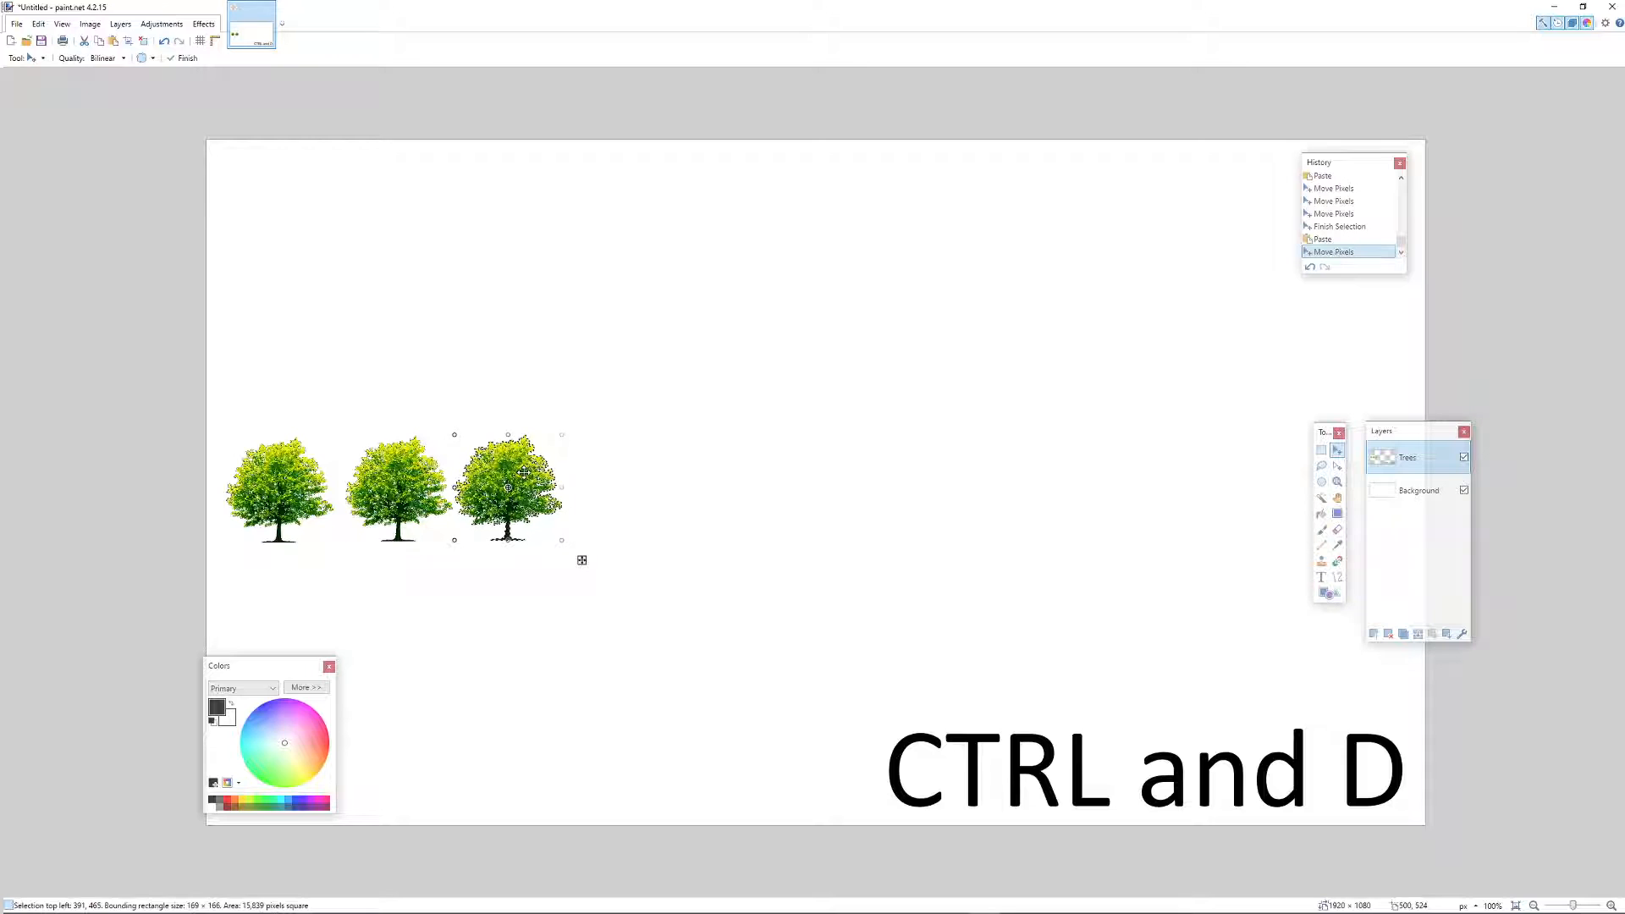
key("ctrl+d")
key("ctrl+v")
left_click_drag(524, 472, 985, 468)
key("ctrl+d")
key("ctrl+v")
key("ctrl+d")
key("ctrl+v")
key("ctrl+d")
Place another pasted tree slightly lower, in front of and between the second and third trees of the row
key("ctrl+v")
left_click_drag(614, 467, 473, 500)
key("ctrl+d")
key("ctrl+v")
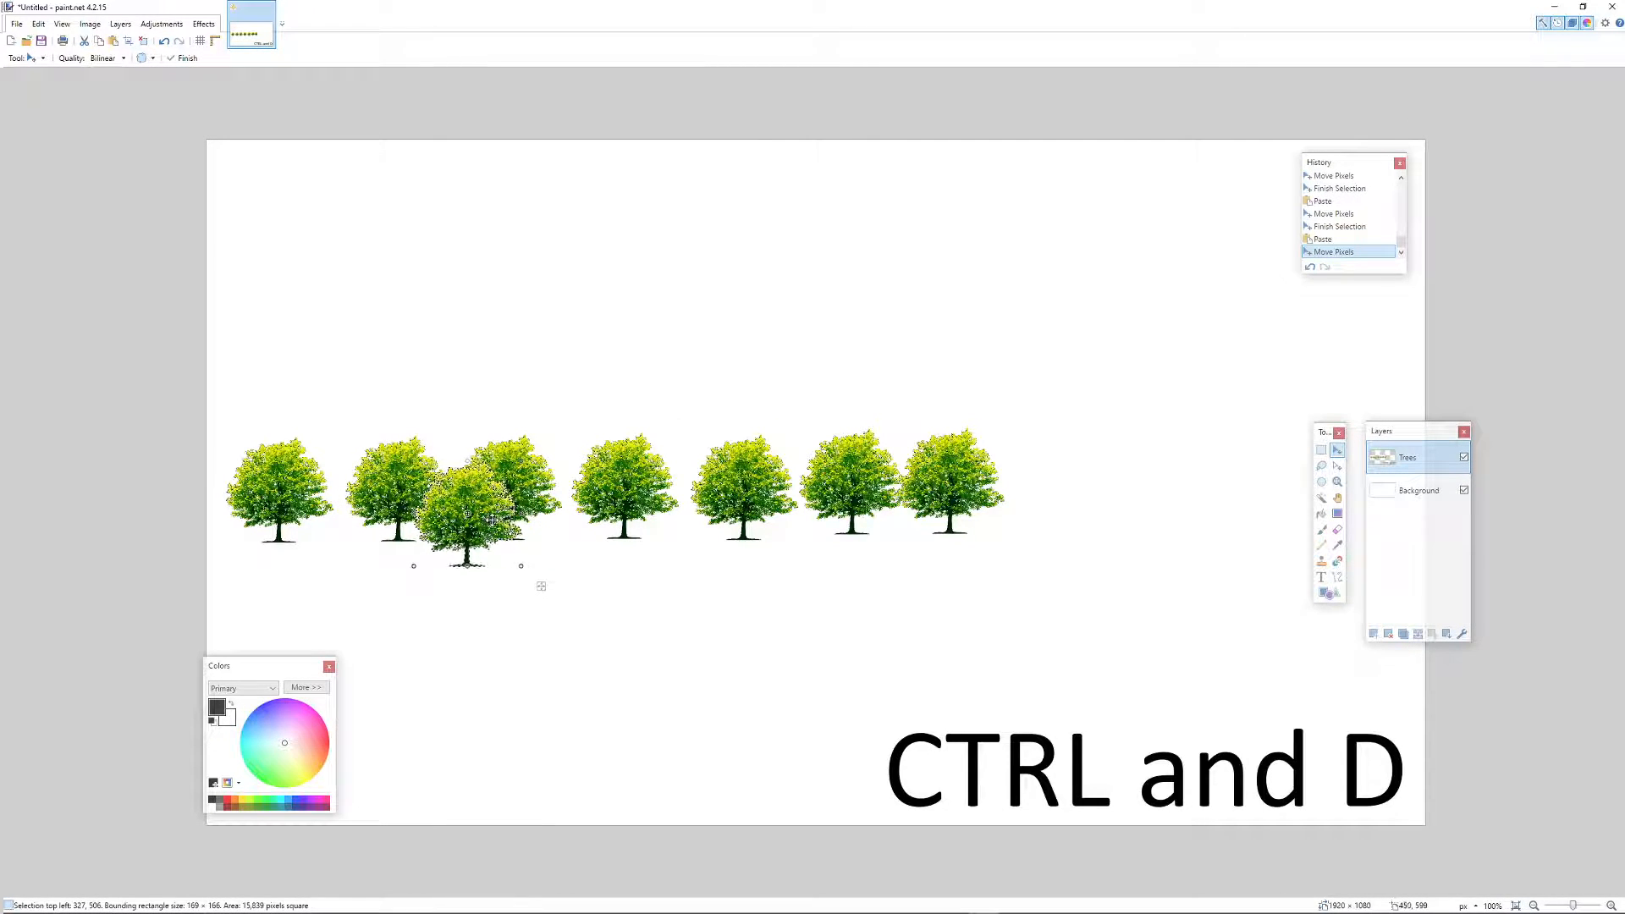
Paste another tree below the fourth tree of the row and enlarge it to about 238 × 234 px
key("ctrl+v")
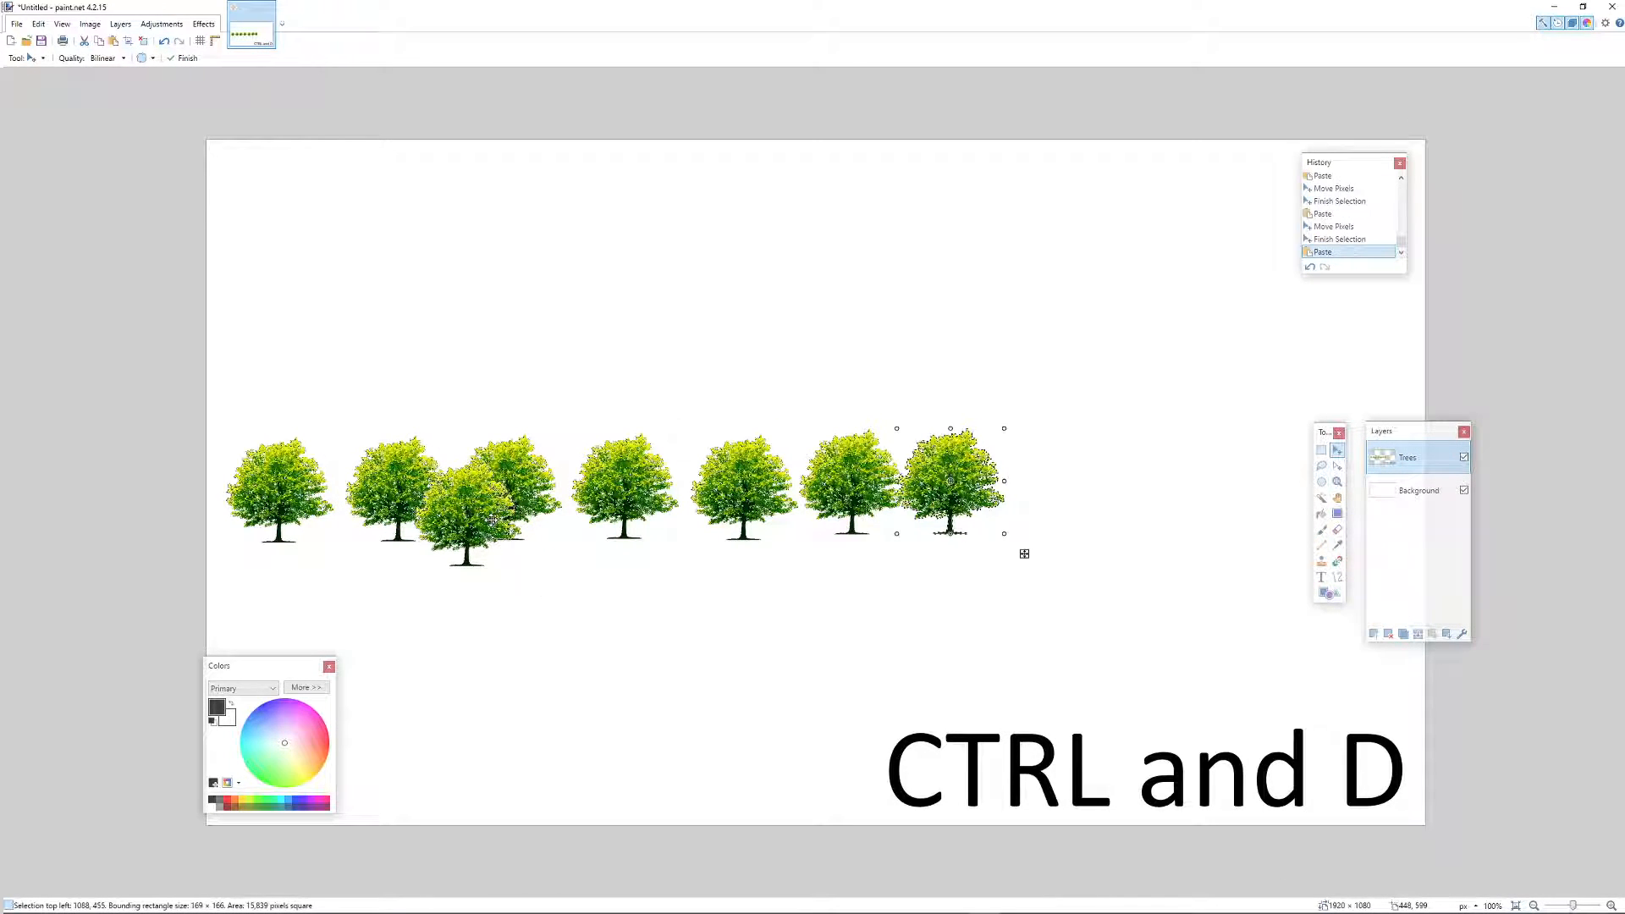
left_click_drag(977, 447, 632, 525)
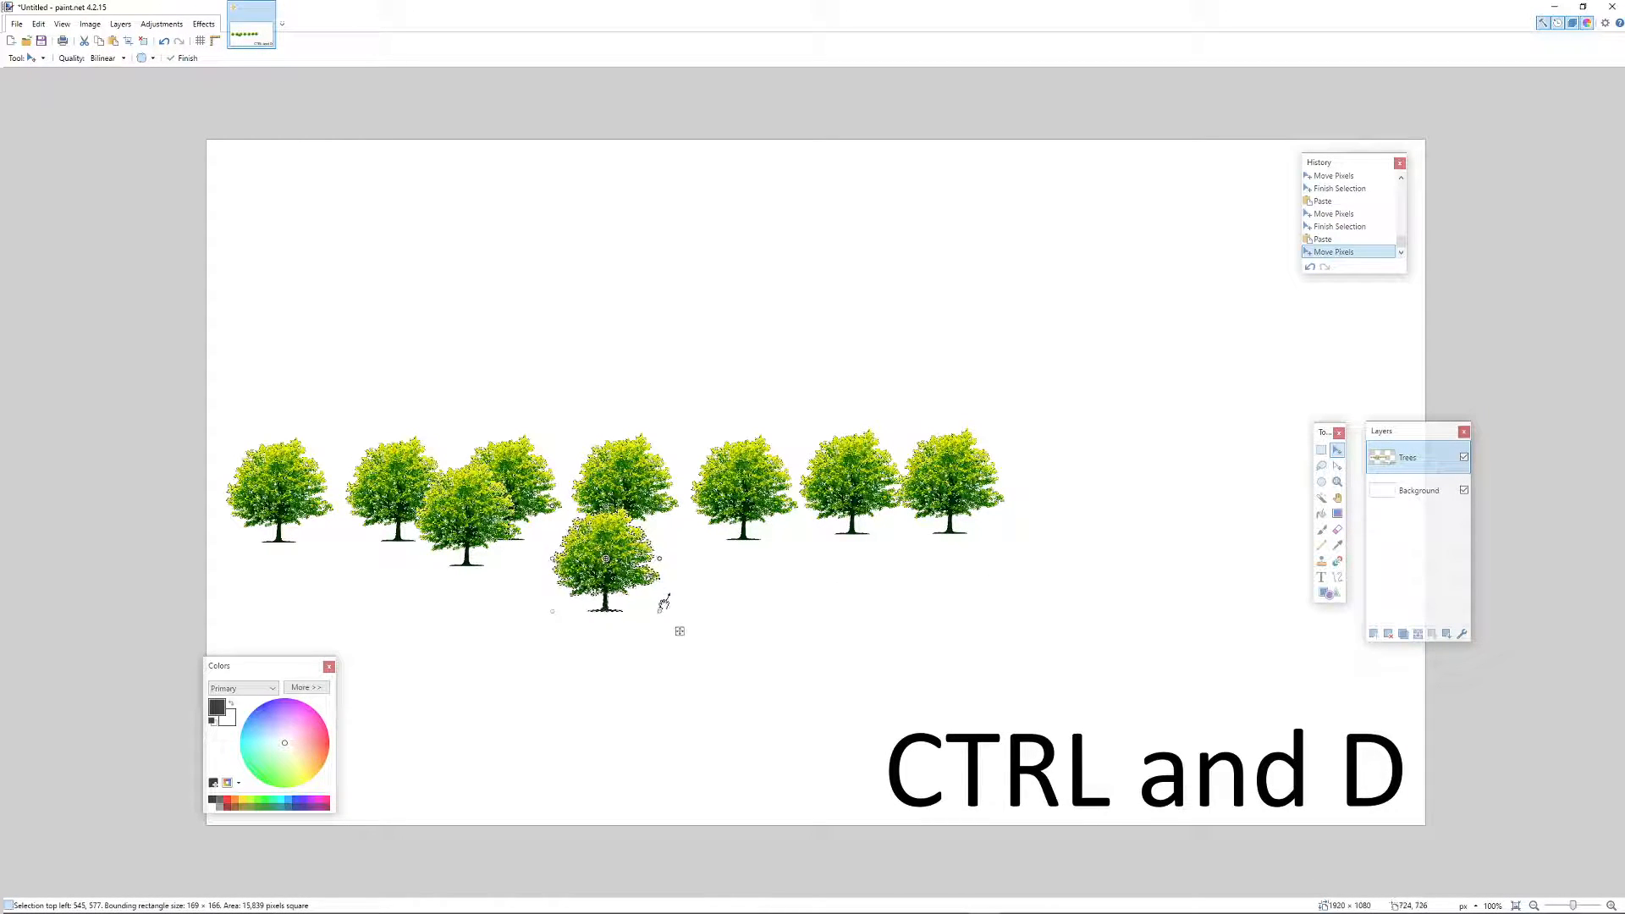
mouse_move(659, 613)
left_mouse_down()
mouse_move(703, 654)
mouse_move(652, 595)
left_mouse_up()
key("ctrl+d")
Paste a copy of the enlarged tree to its lower right, scale it up to about 295 × 291 px and deselect it
key("ctrl+v")
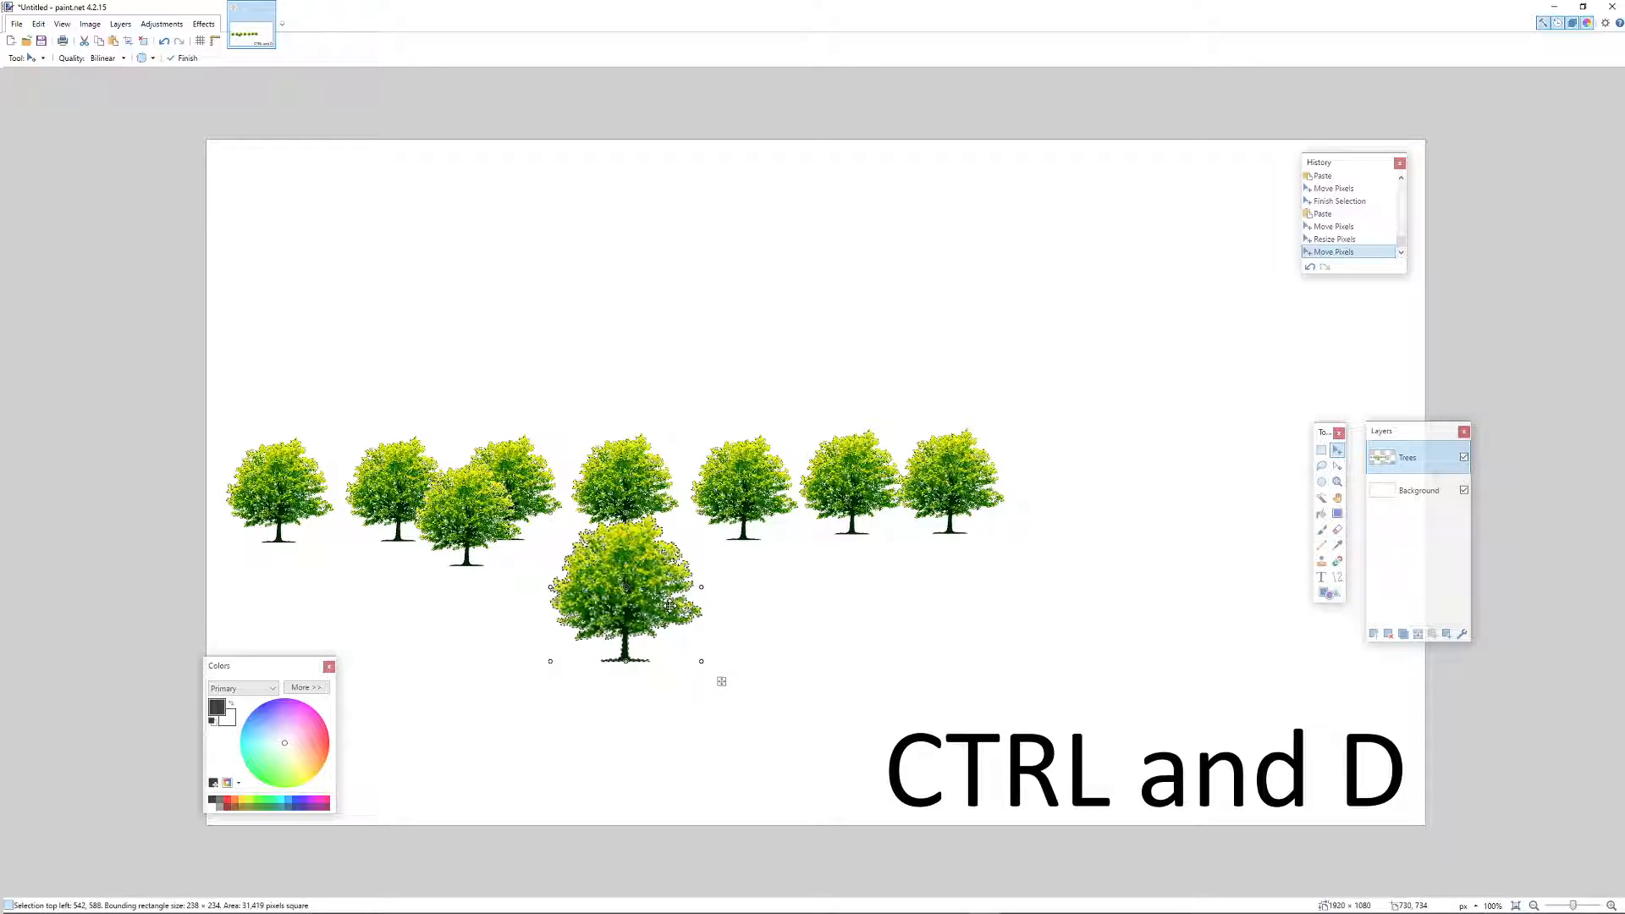
left_click_drag(669, 606, 812, 663)
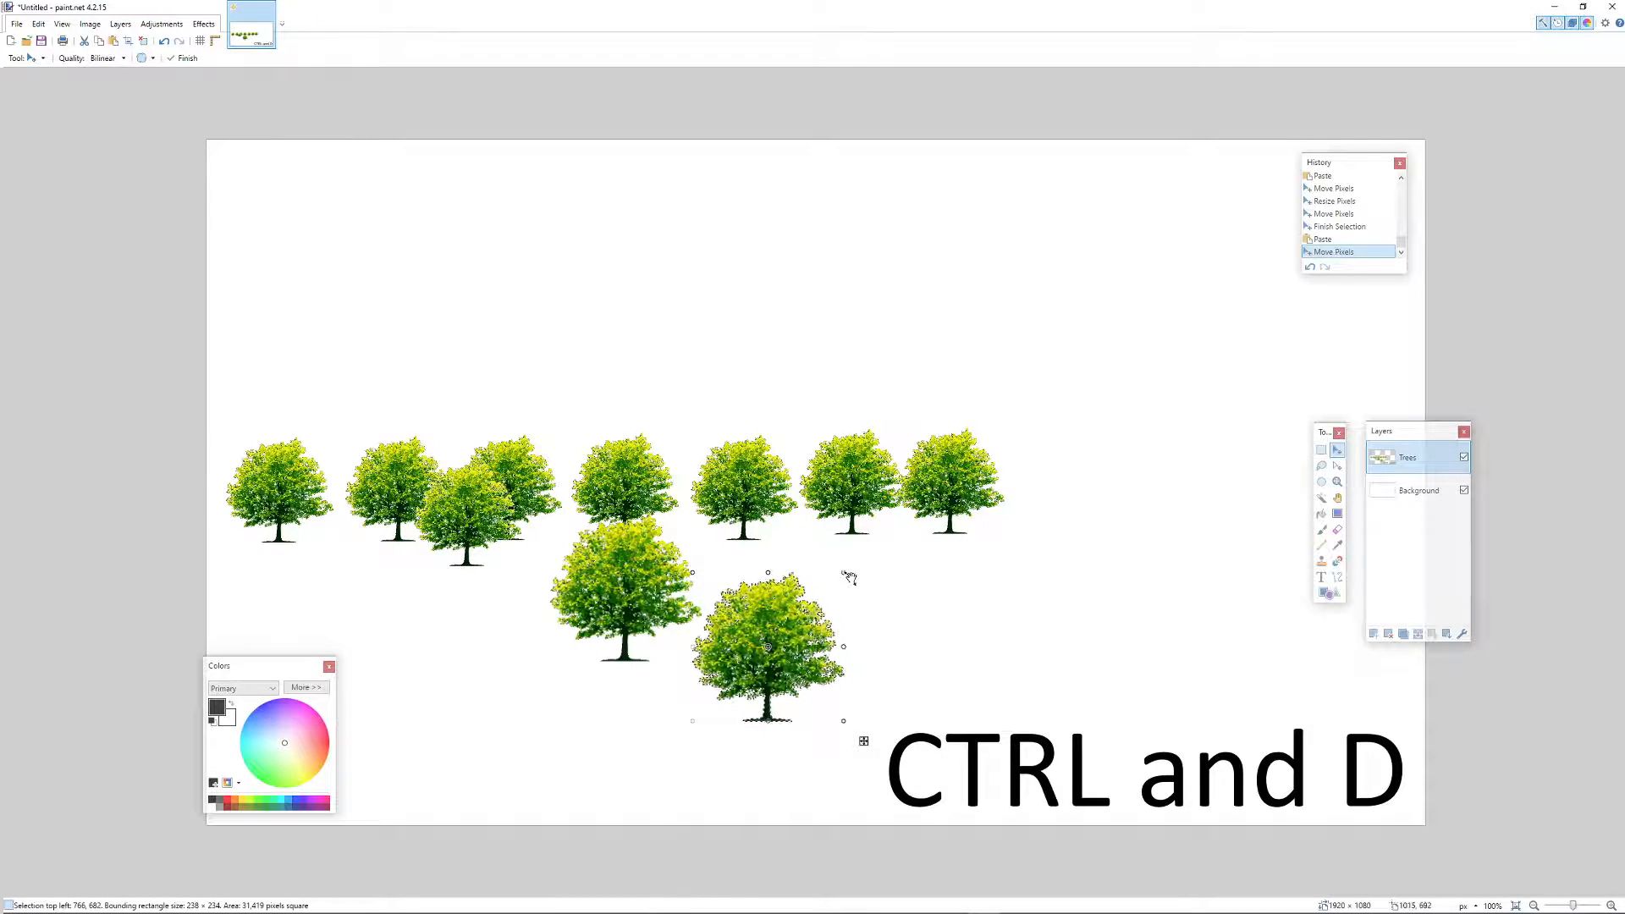
left_click_drag(845, 574, 880, 537)
left_click_drag(896, 590, 928, 601)
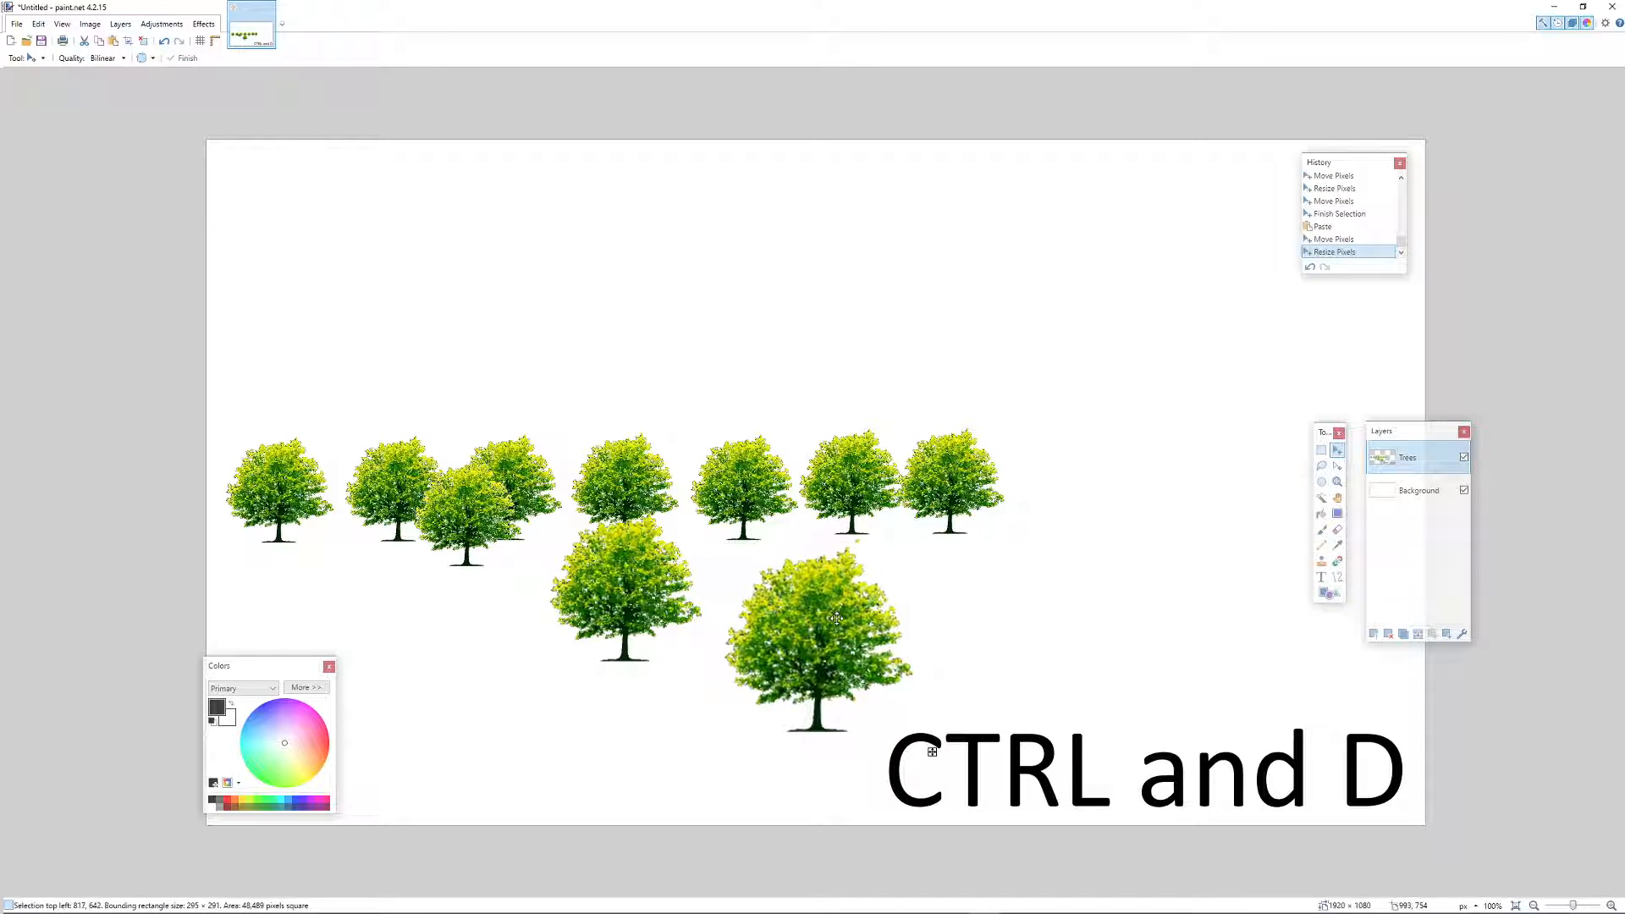
key("ctrl+d")
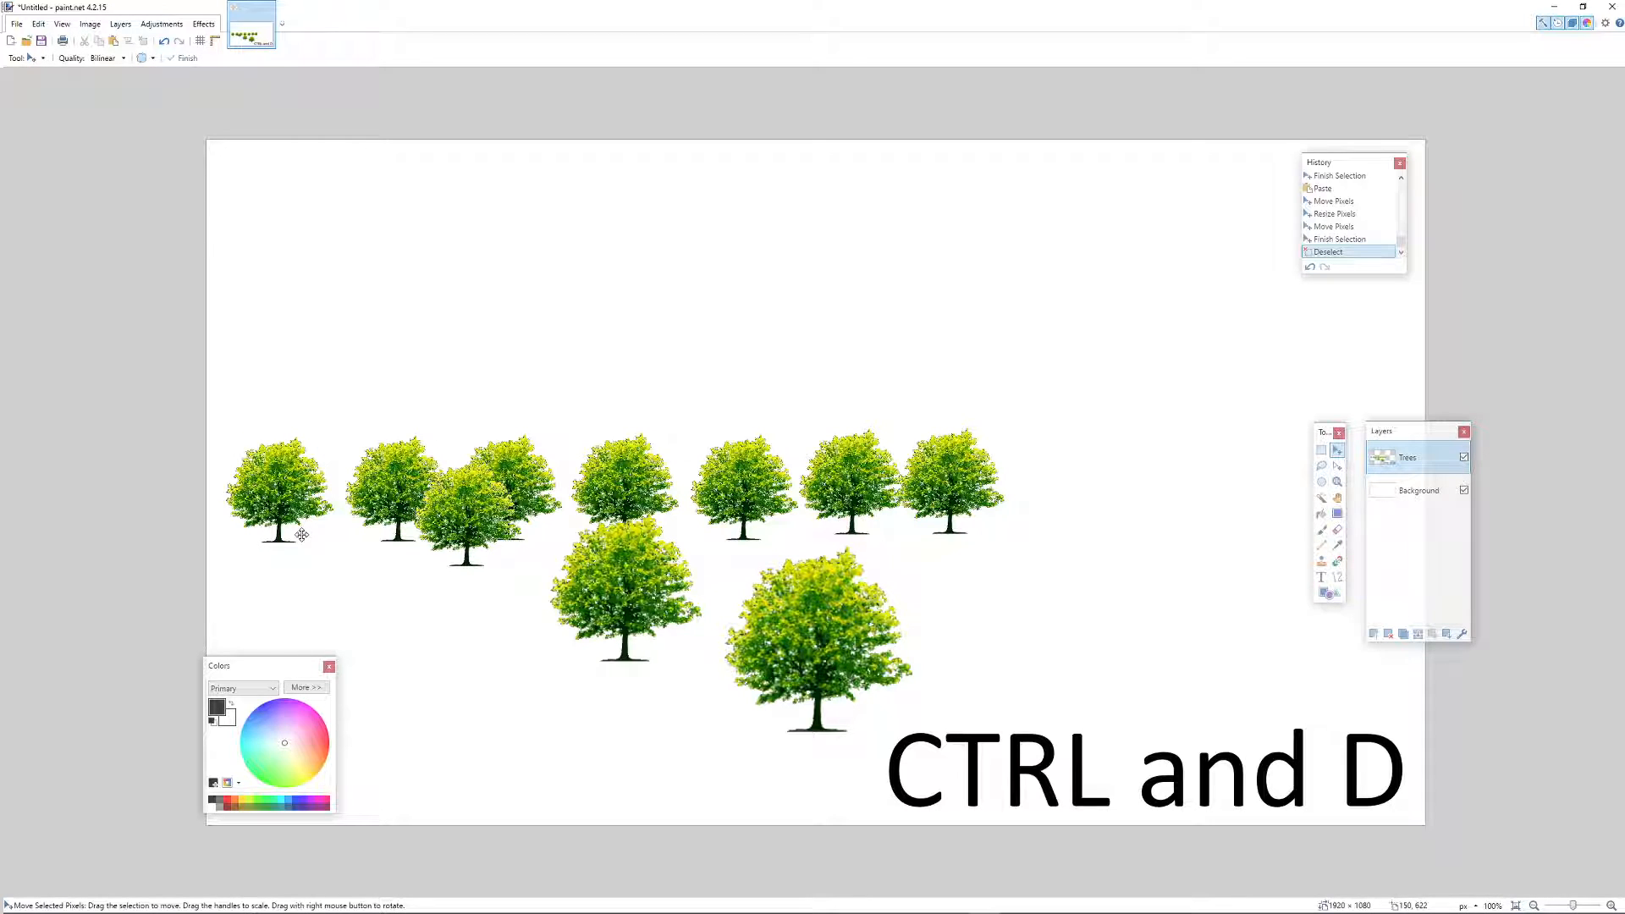
Select the leftmost tree with a rectangle about 195 × 244 px, paste a copy and try moving it around the canvas
left_click(1325, 453)
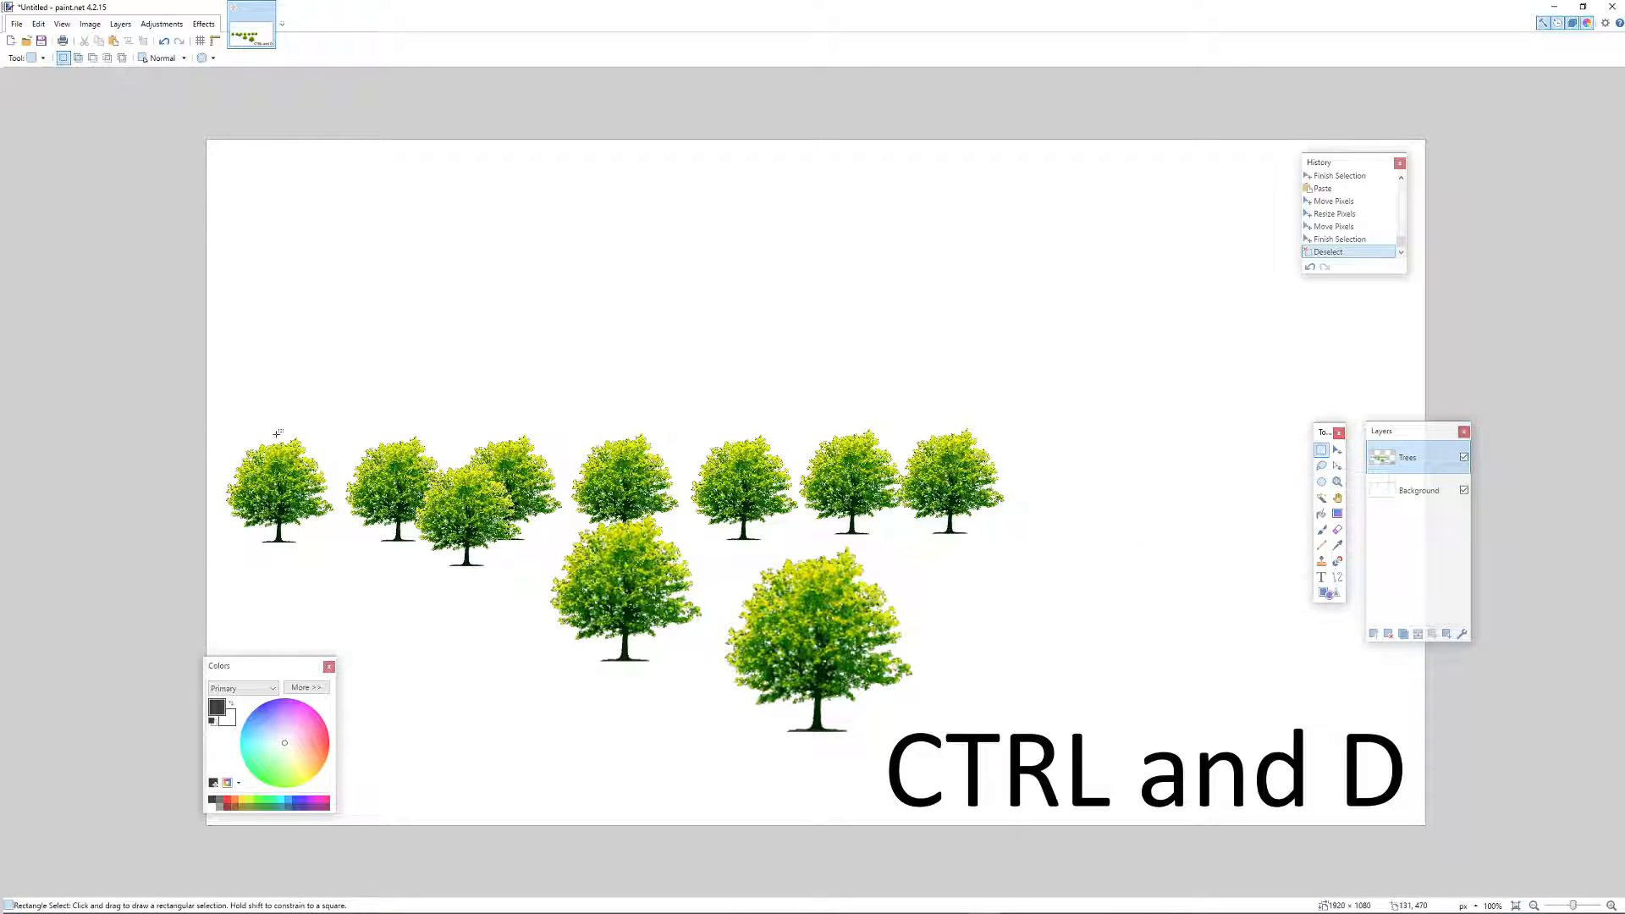
left_click_drag(212, 414, 339, 569)
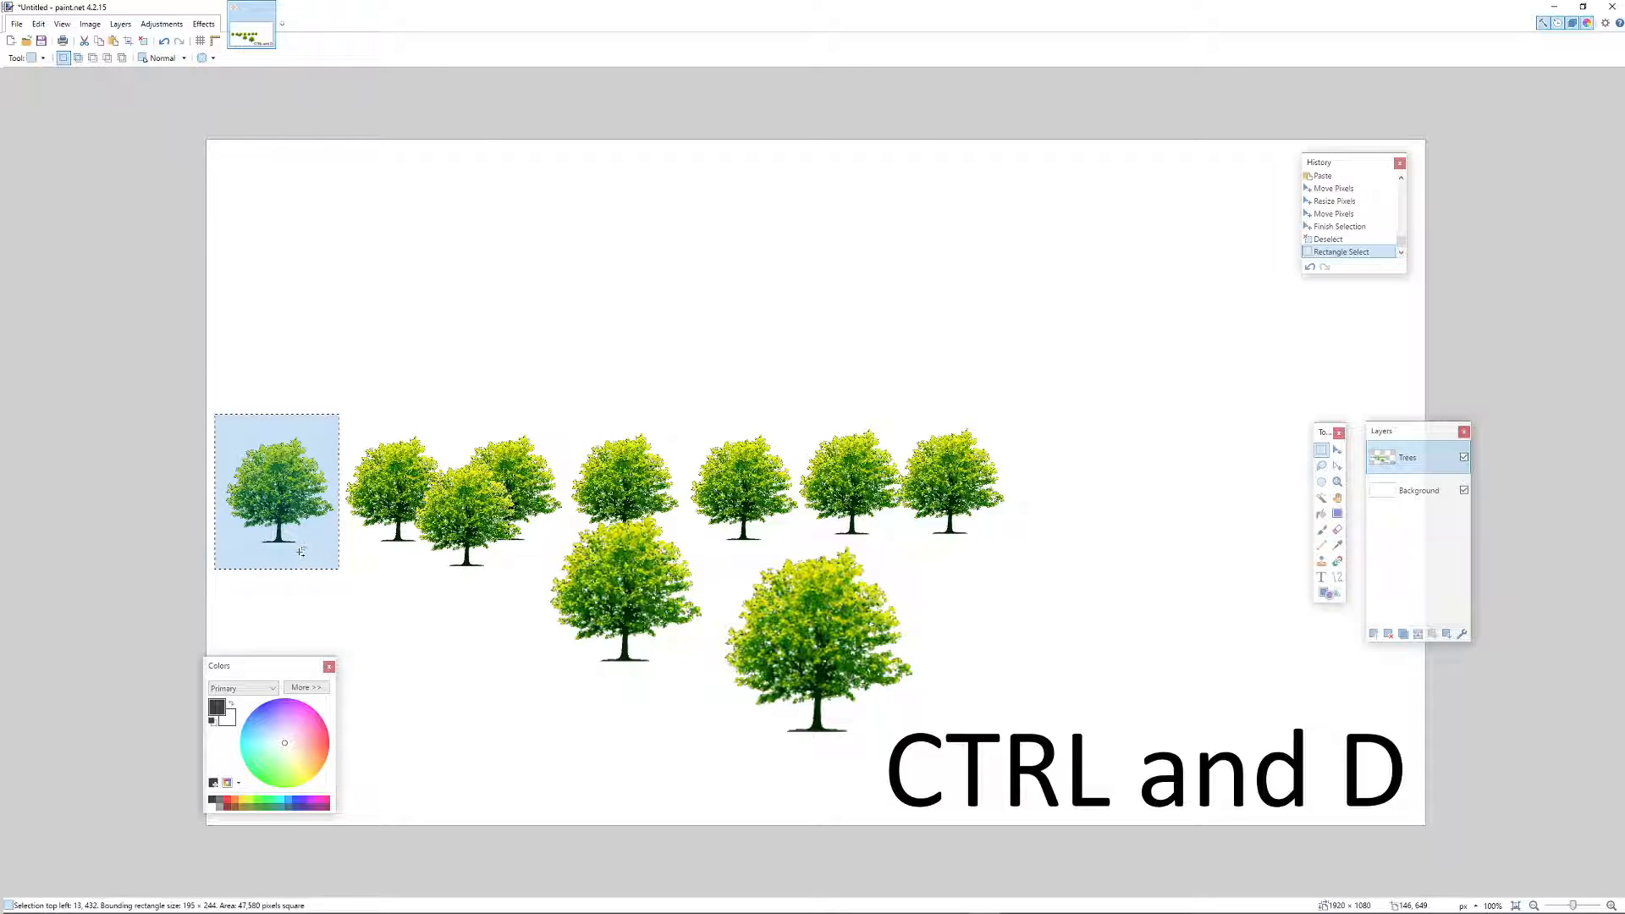
key("ctrl+v")
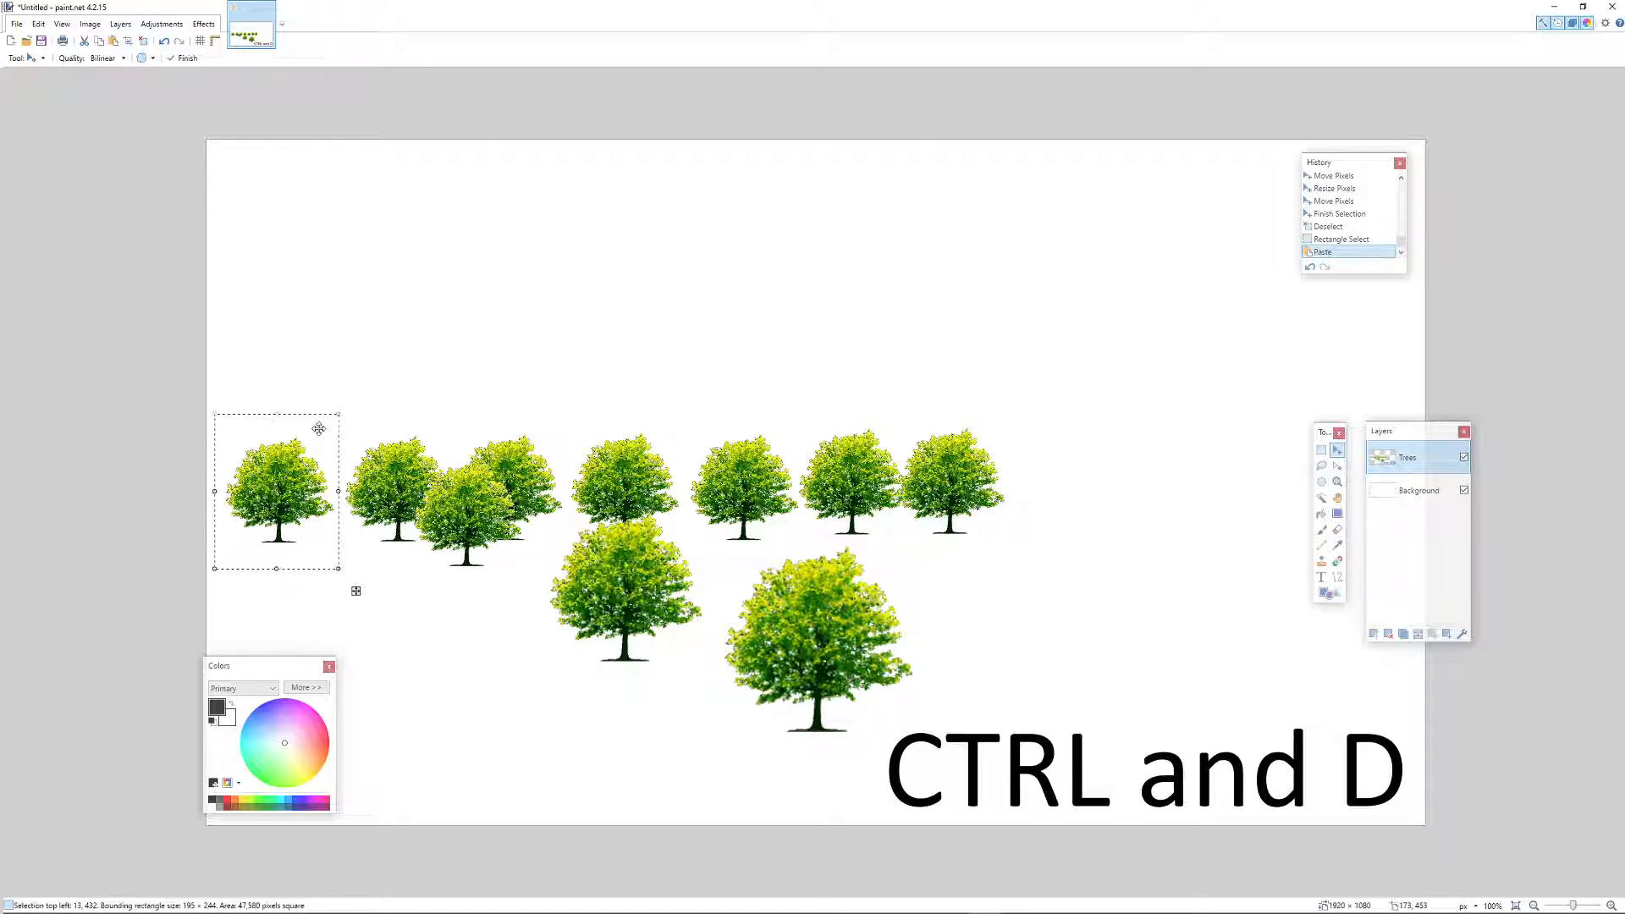
left_click_drag(322, 523, 483, 530)
left_click_drag(546, 615, 355, 592)
Erase the selection over the leftmost tree, undo back to the copy placed right of the row, and erase that copy instead
key("Delete")
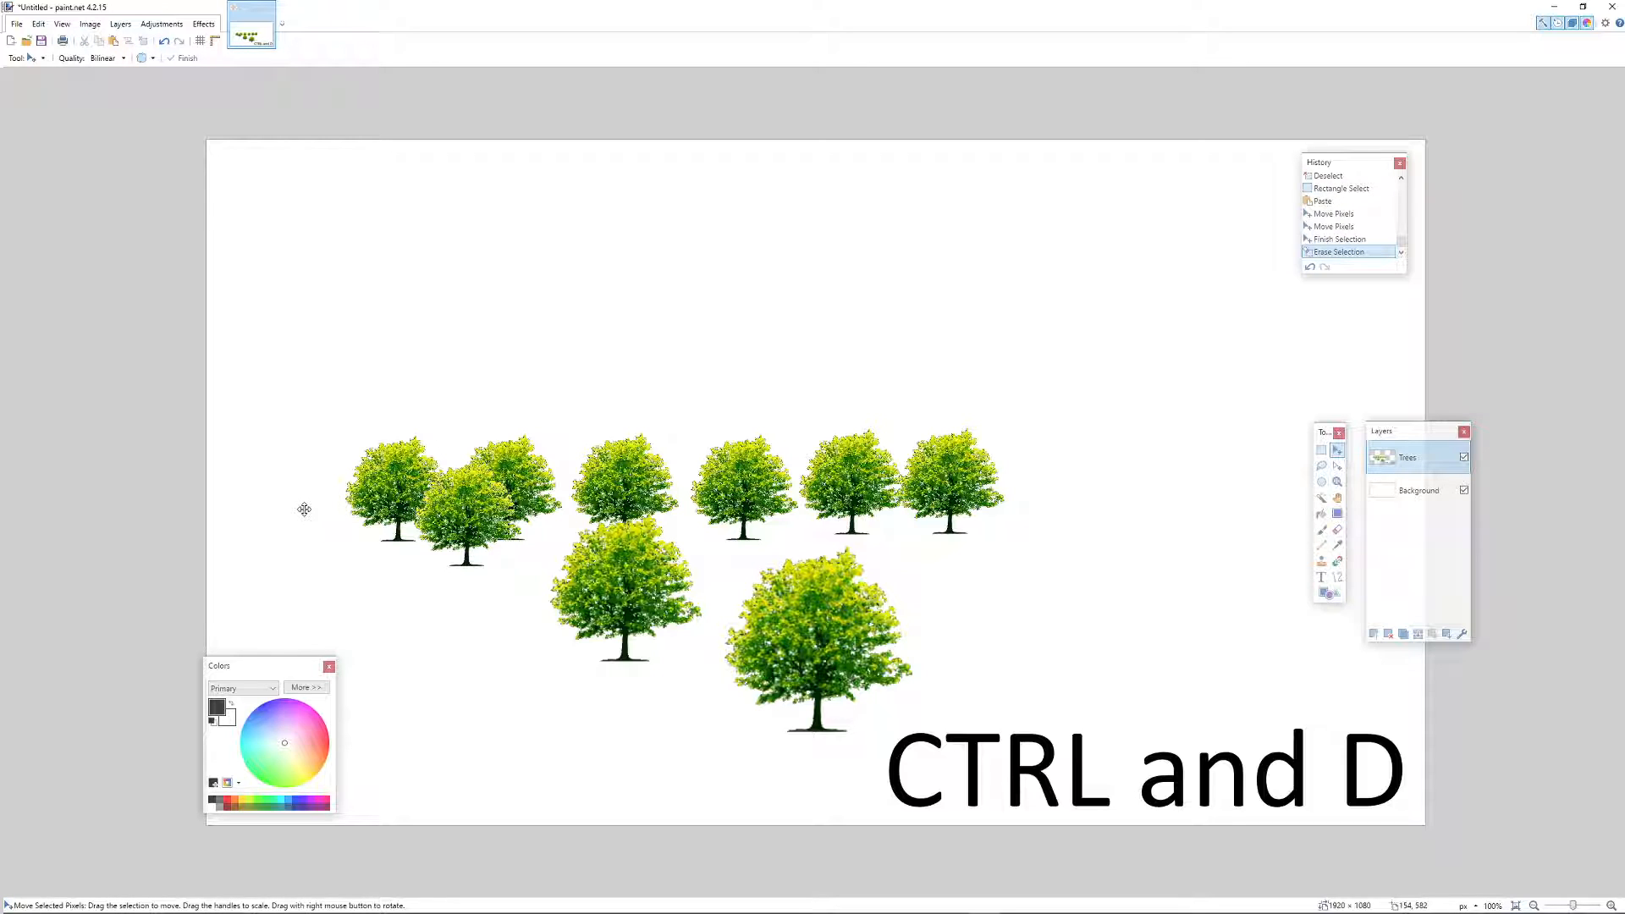
key("ctrl+z")
key("ctrl+z")
key("ctrl+z")
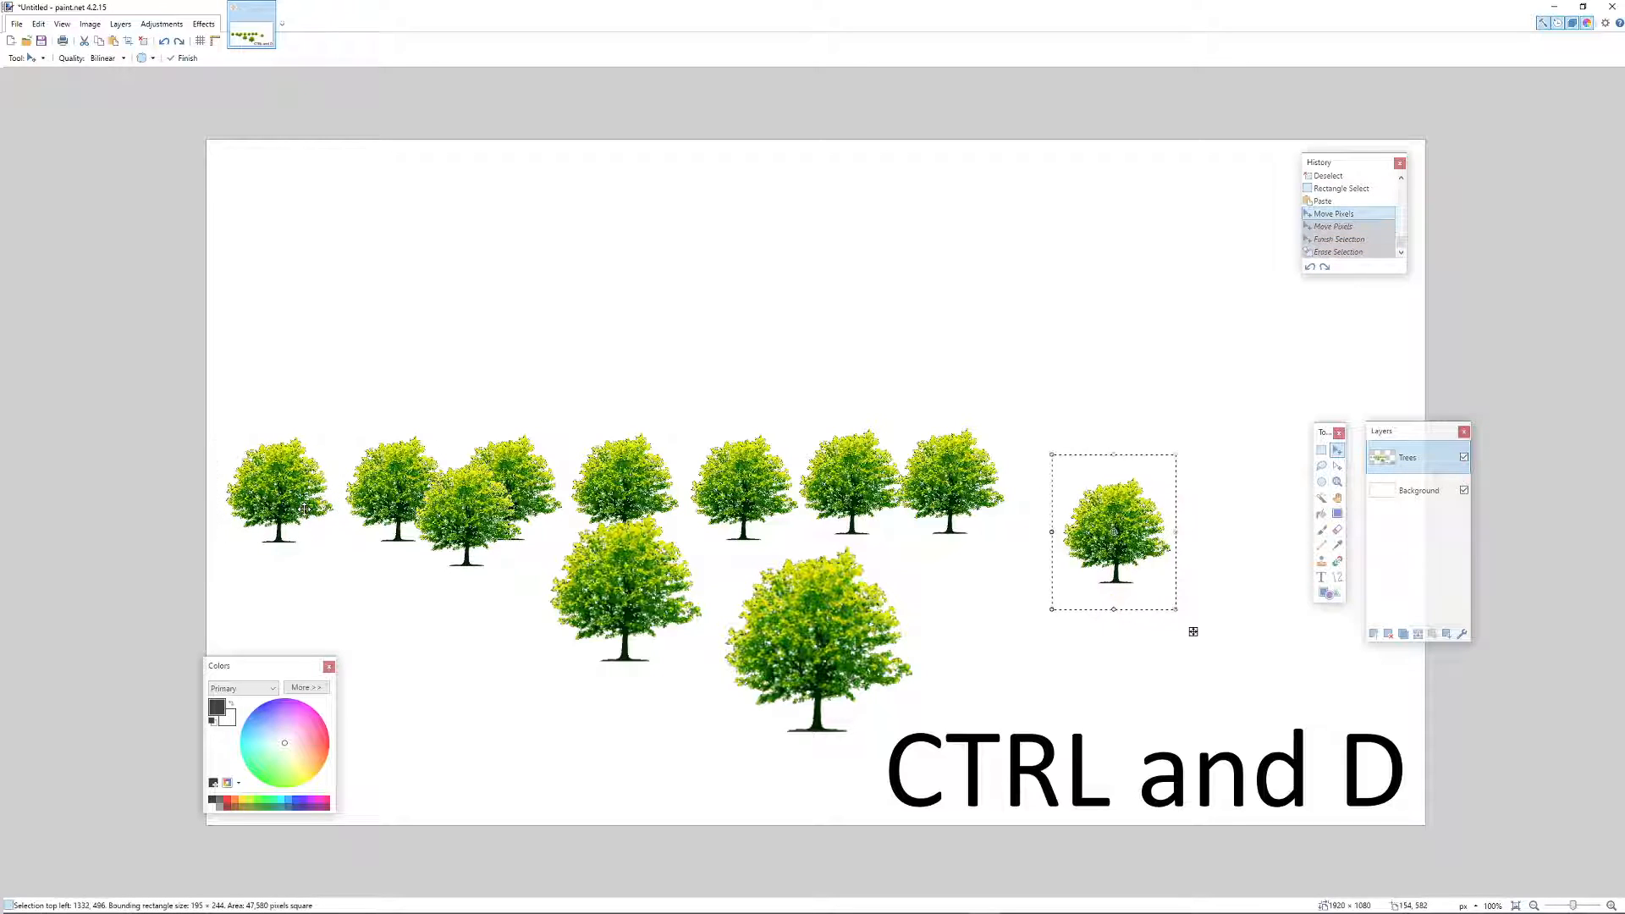
key("Delete")
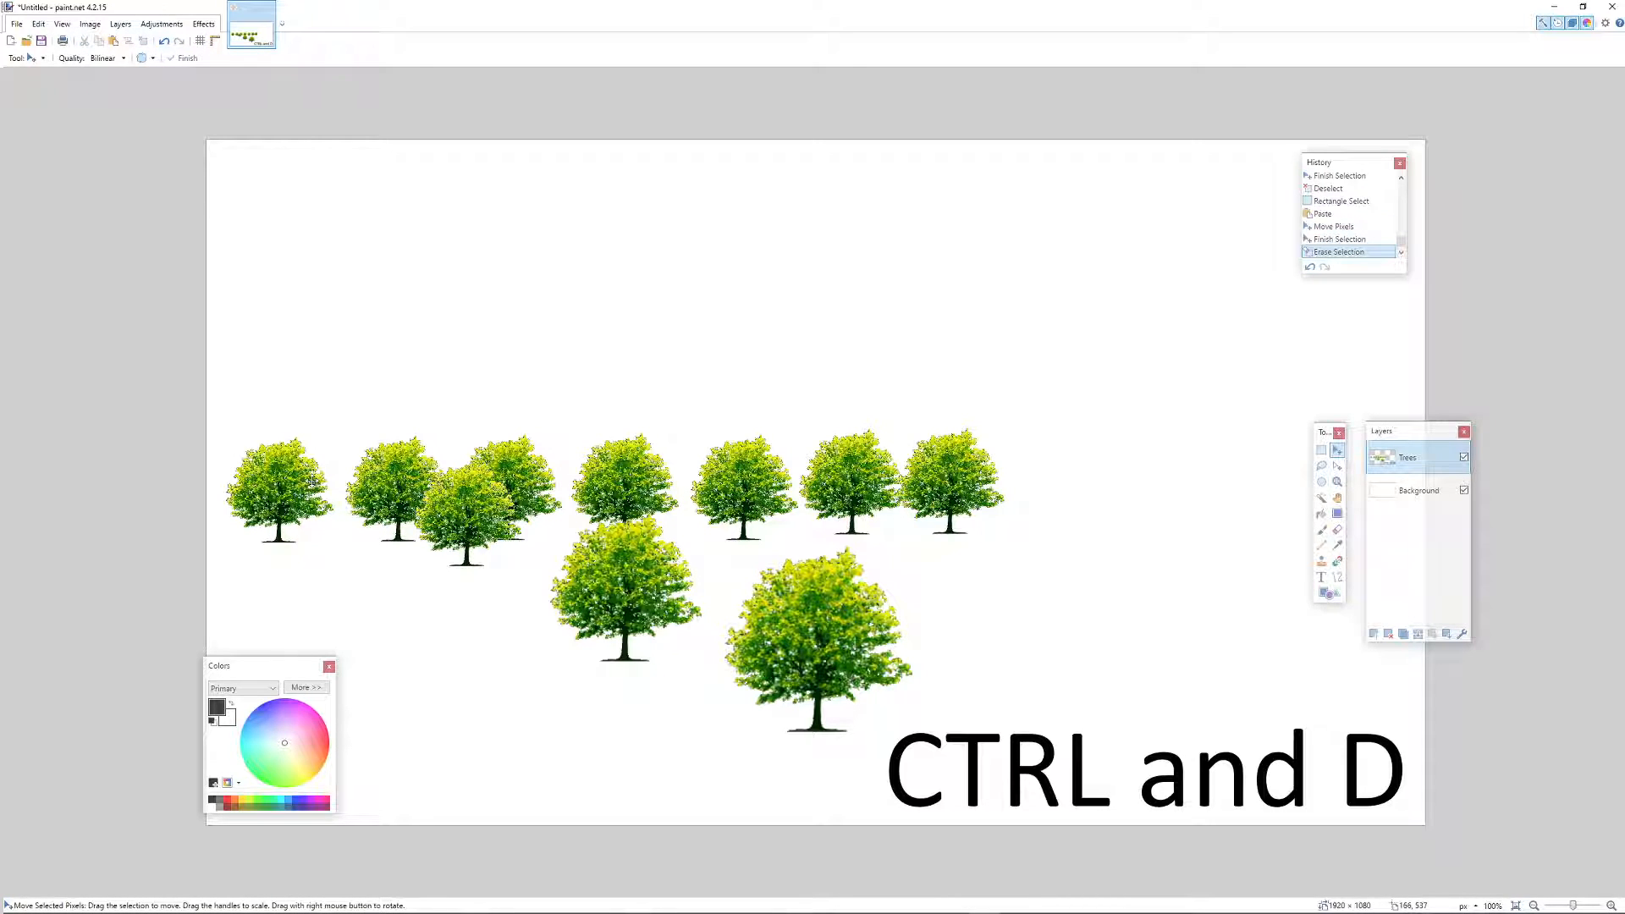
Select the leftmost tree with the Magic Wand and raise the tolerance to about 79%
left_click(1322, 498)
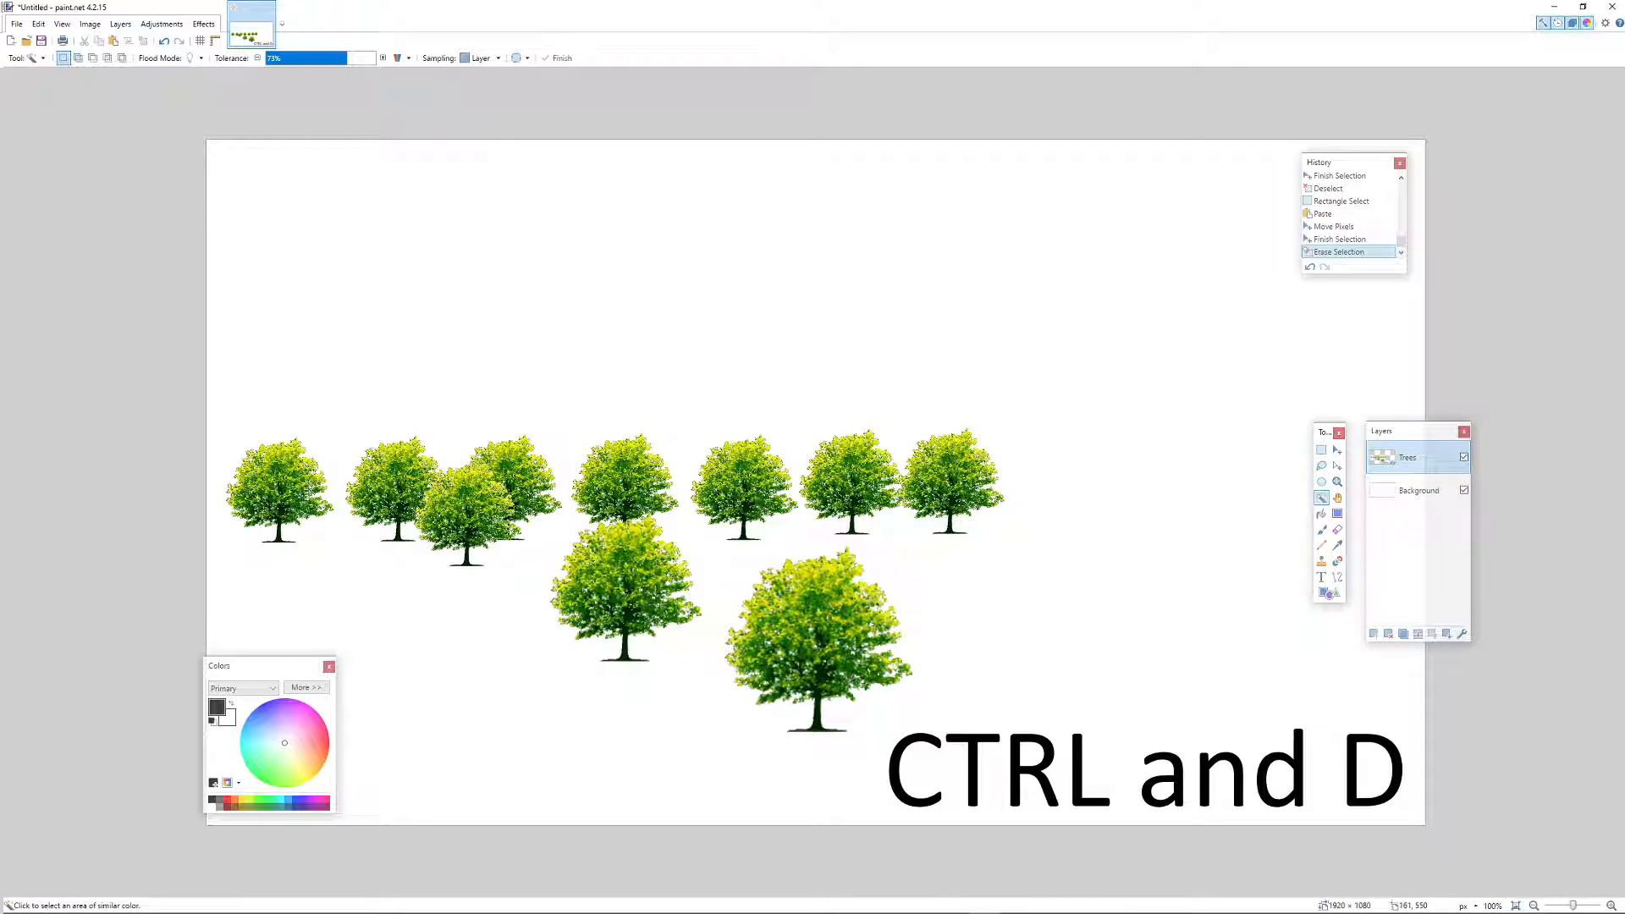
left_click(310, 498)
left_click_drag(348, 71, 354, 59)
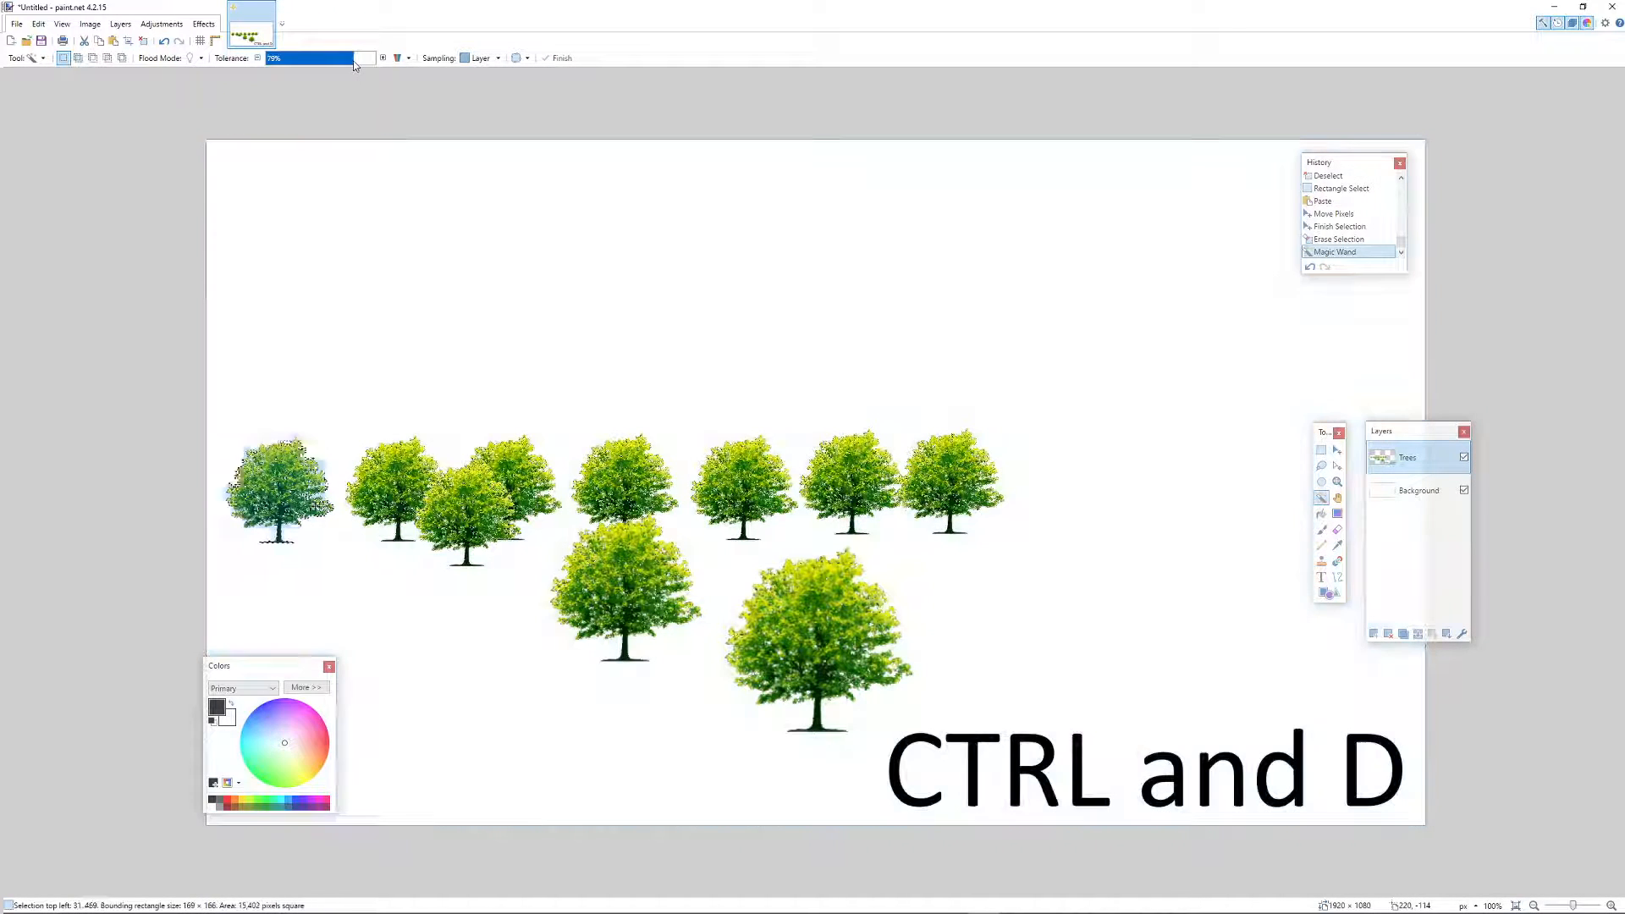
left_click_drag(354, 65, 352, 69)
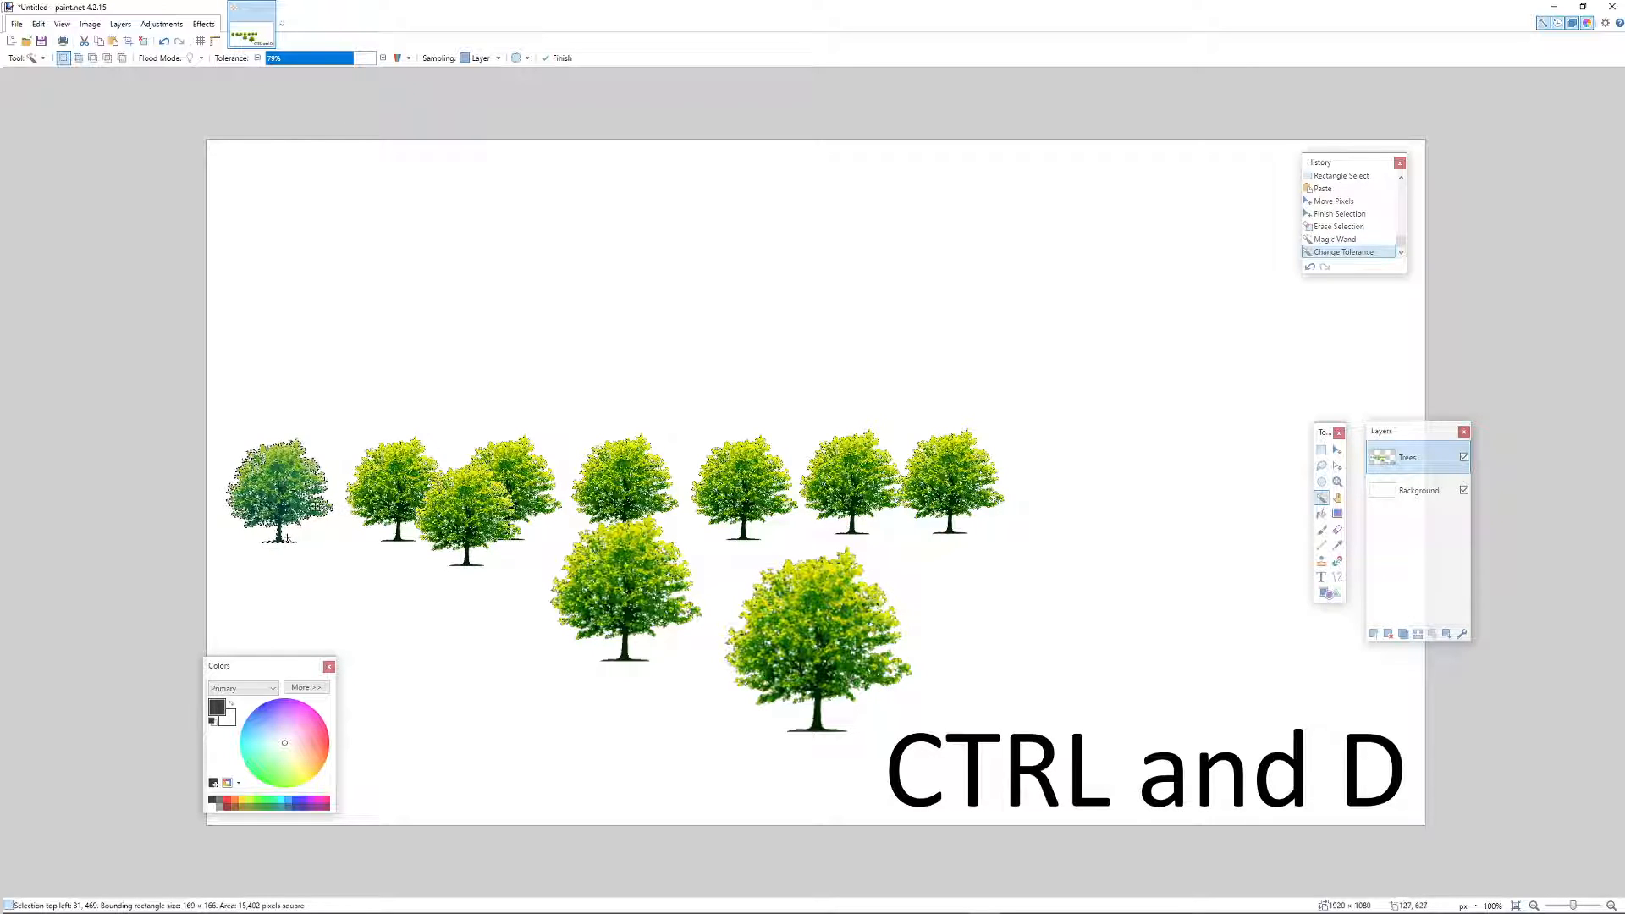